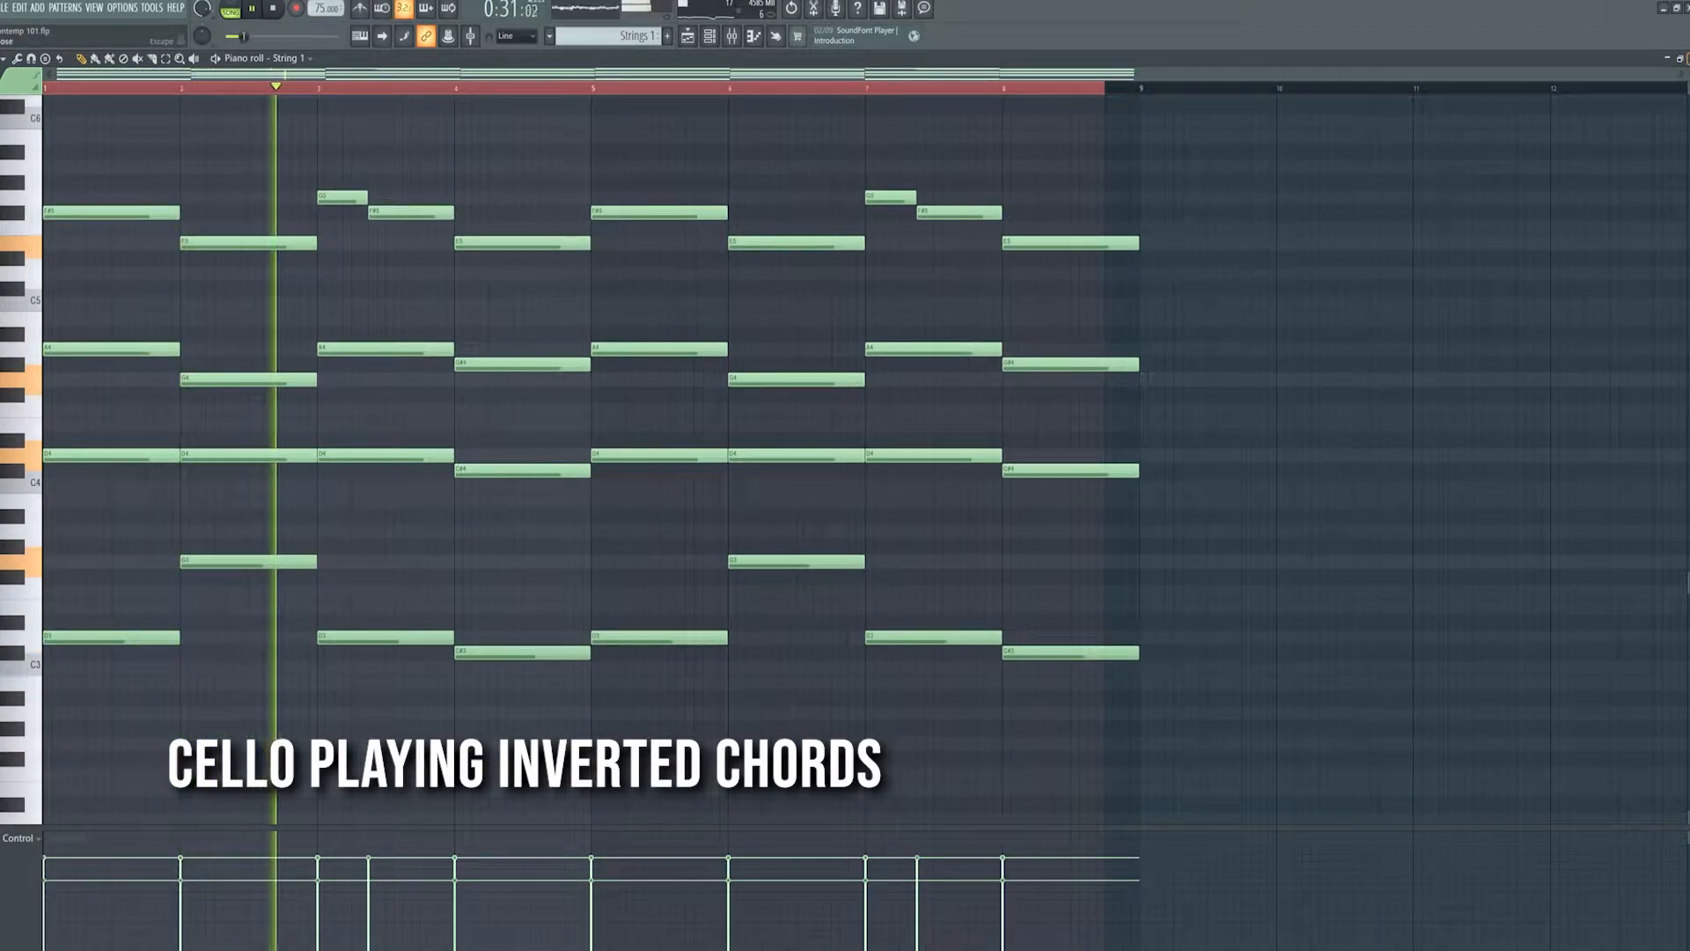
# Step: Leave the String 1 piano roll and view the cello instrument loaded in the String 1 channel's Kontakt plugin
pyautogui.click(1686, 58)
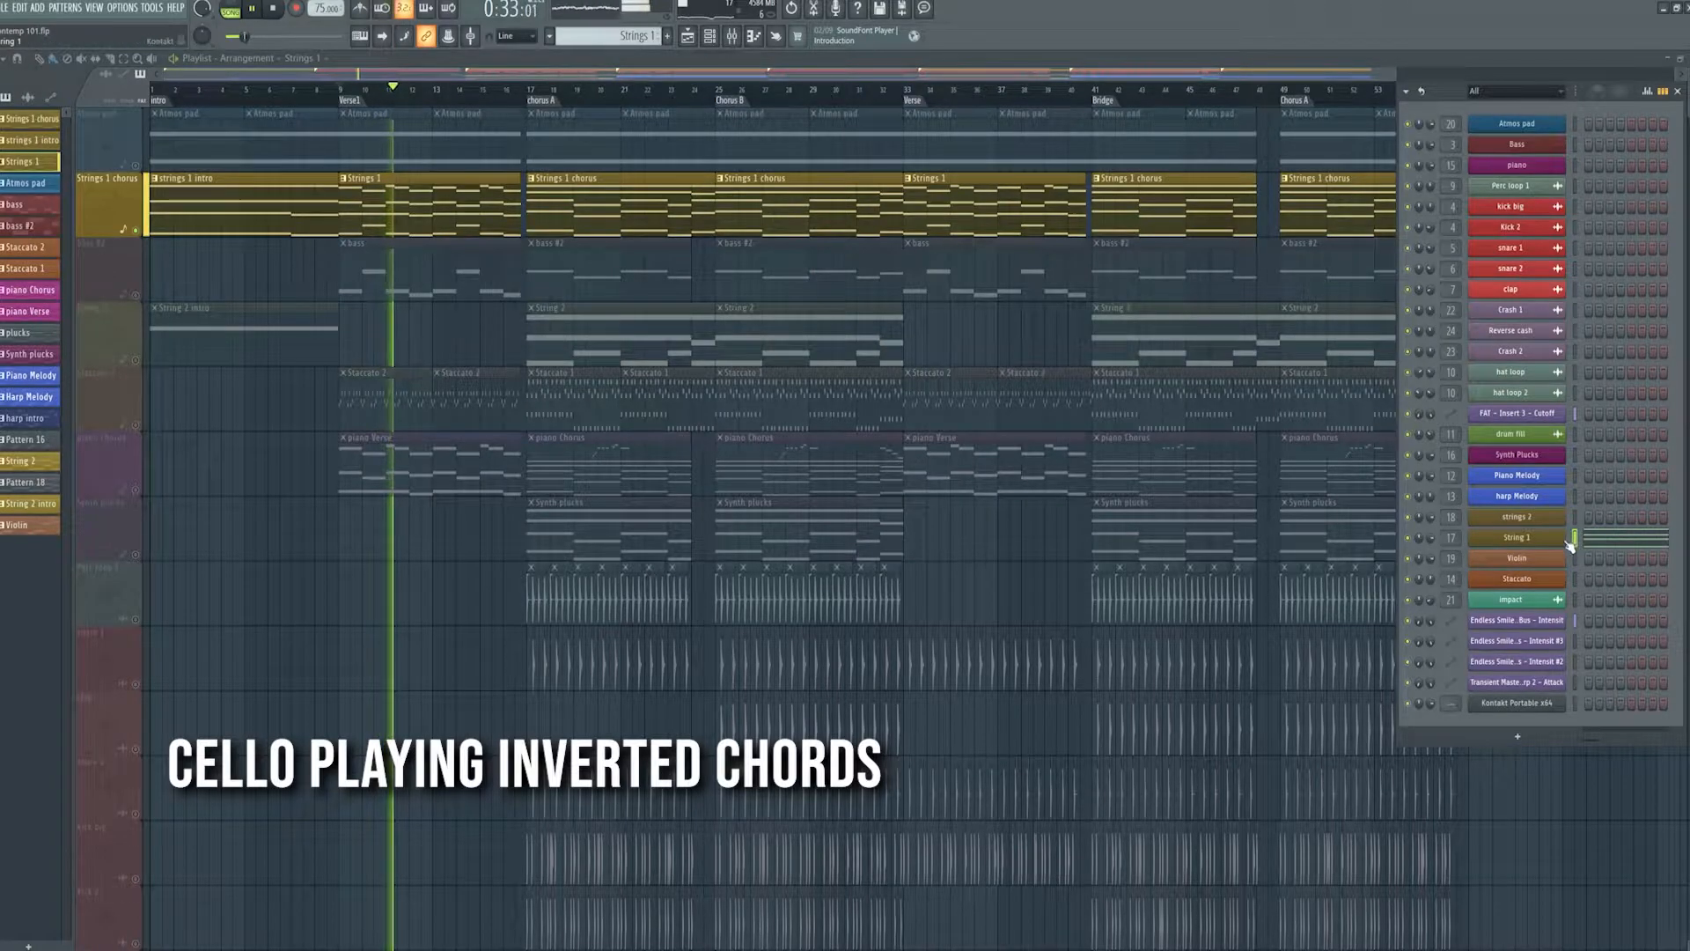
pyautogui.click(1565, 538)
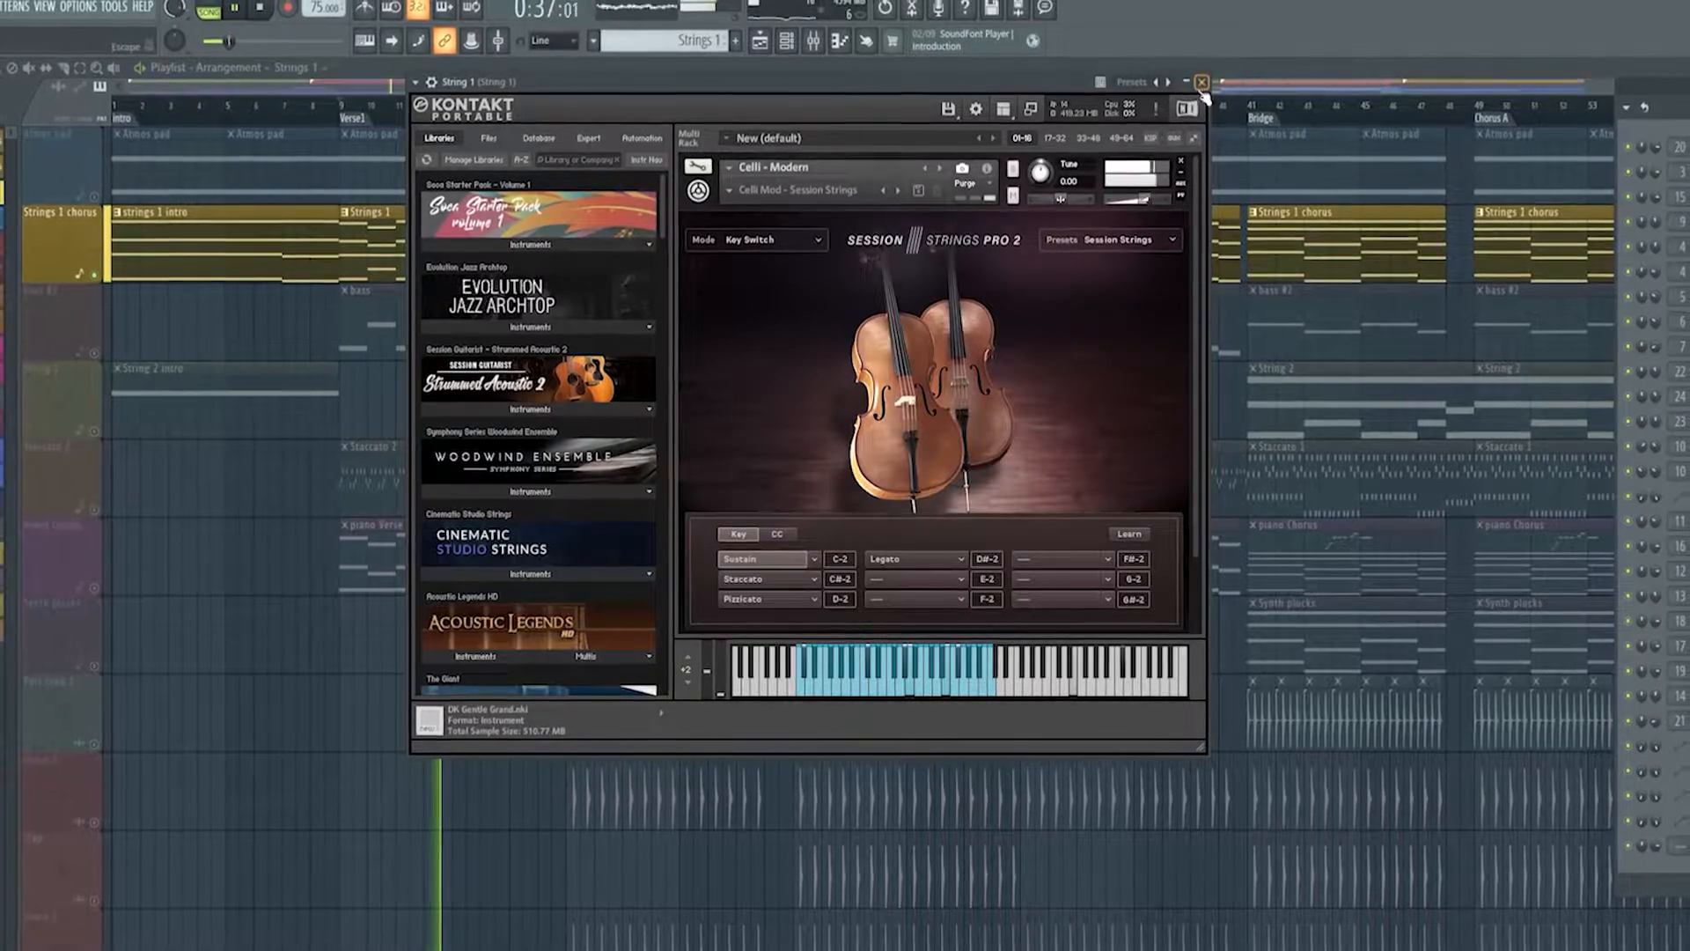
pyautogui.click(1202, 84)
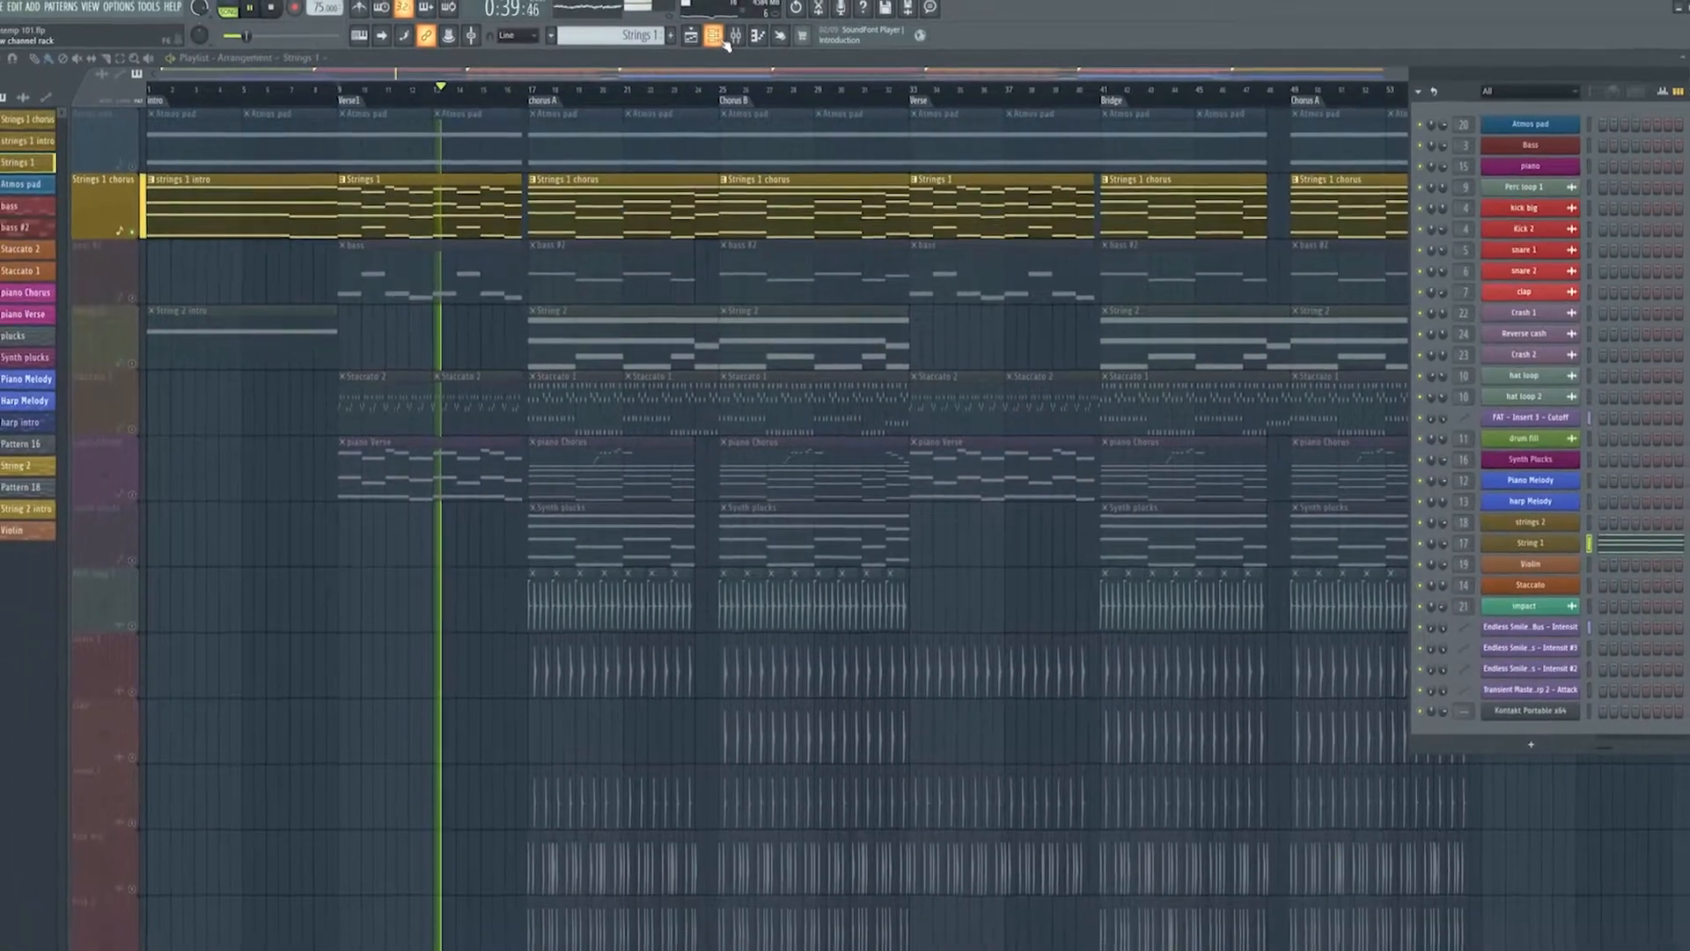
# Step: Show the mixer and inspect the String 1 track's effects, including its FabFilter Pro-Q 3 equalizer curve
pyautogui.click(736, 37)
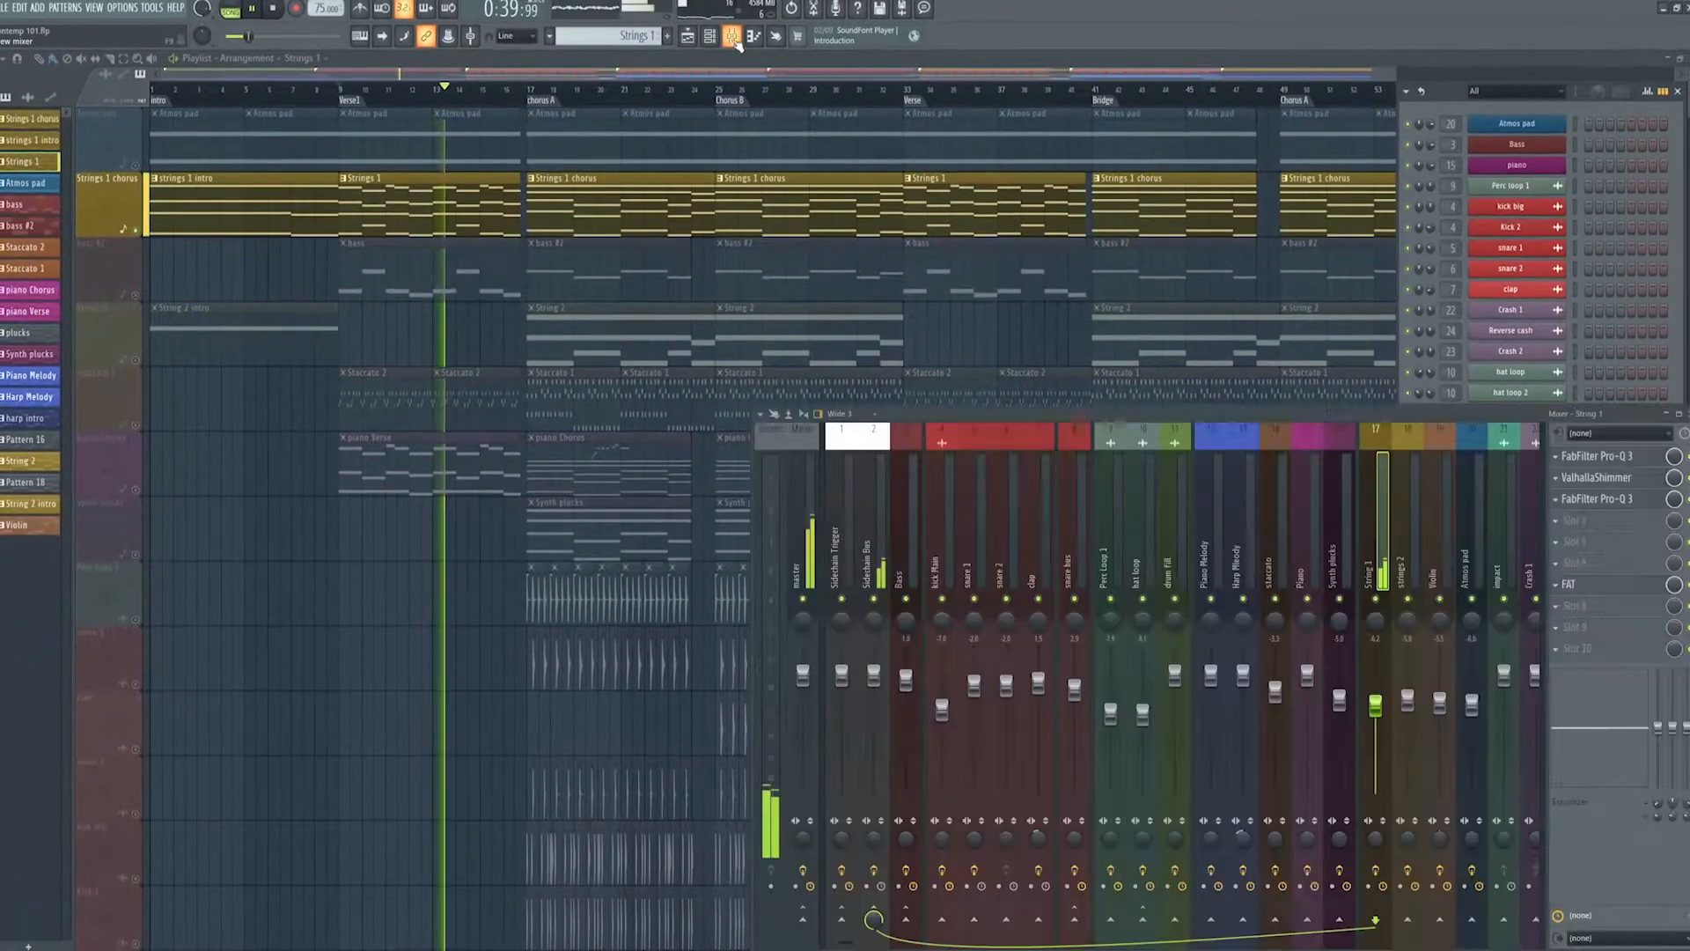
pyautogui.click(1624, 499)
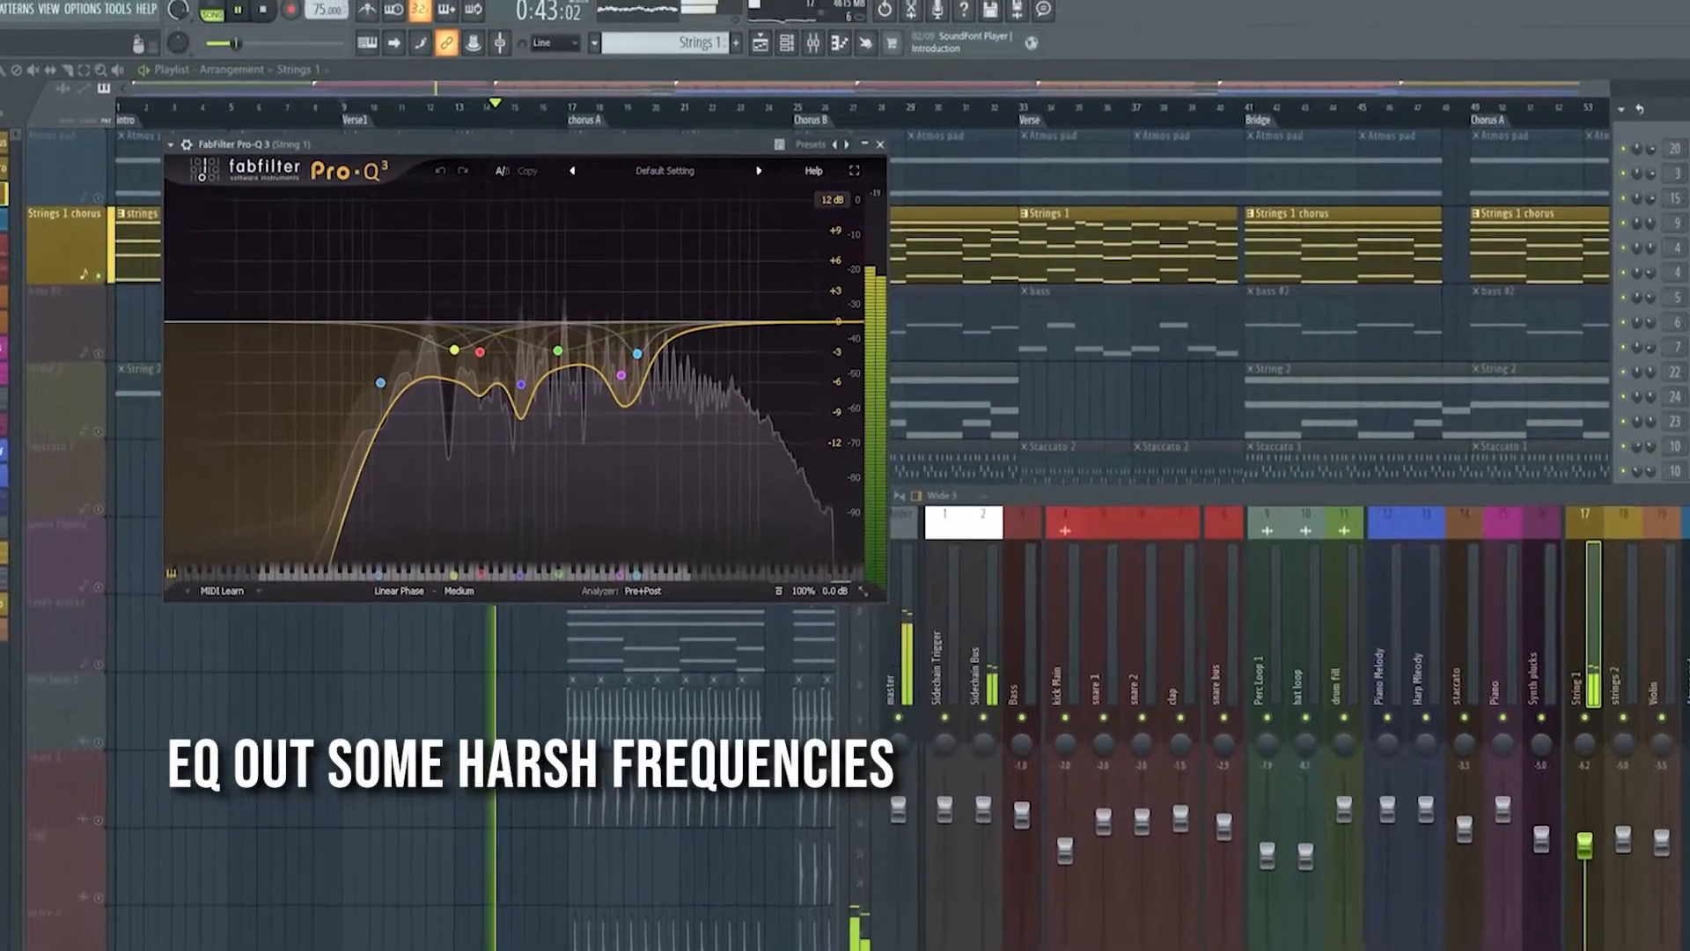
pyautogui.click(1685, 546)
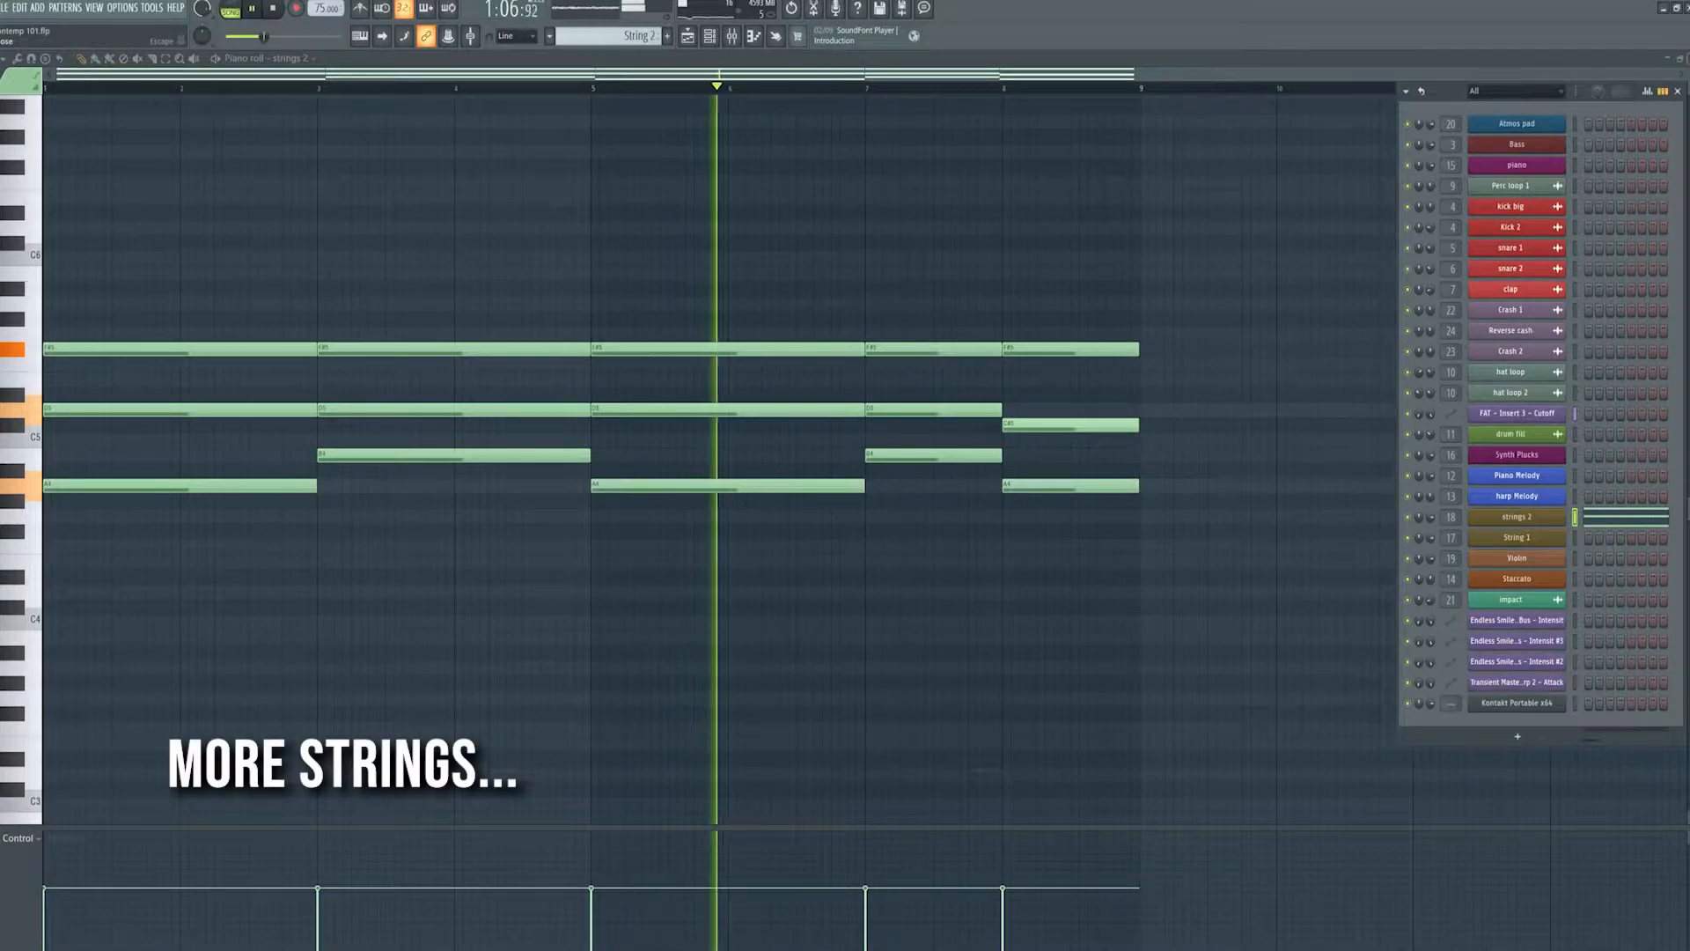
# Step: Close the strings 2 piano roll and inspect the effects on its mixer track, including both FabFilter Pro-Q 3 equalizers
pyautogui.click(1688, 58)
pyautogui.click(732, 37)
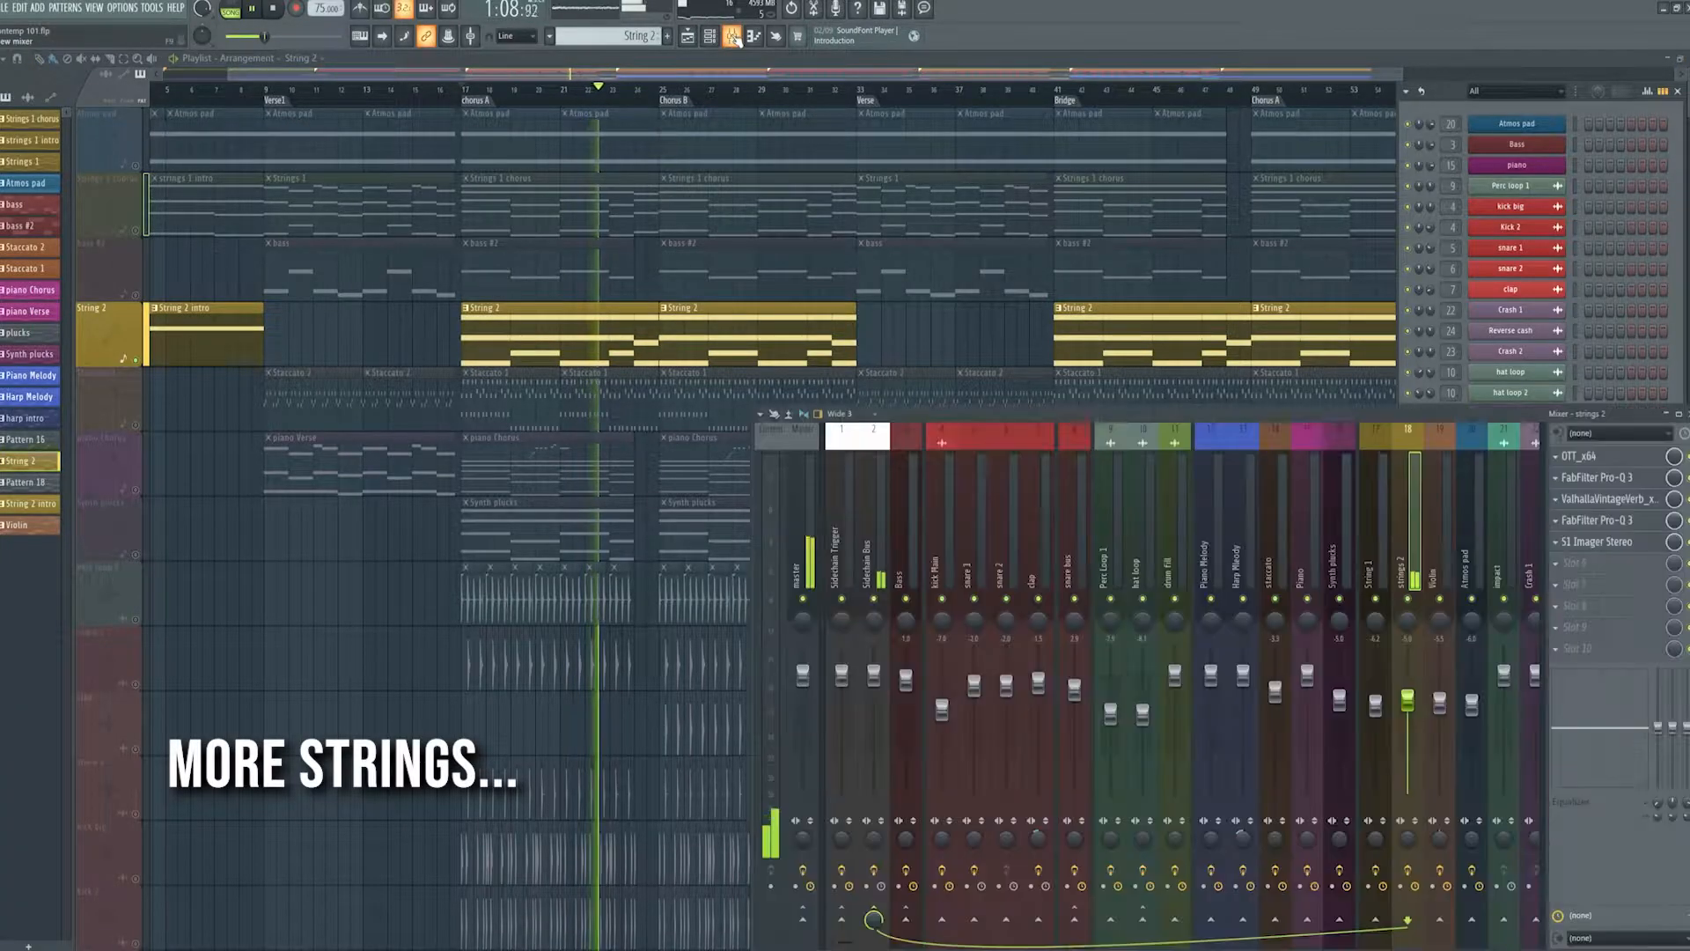
pyautogui.click(1595, 521)
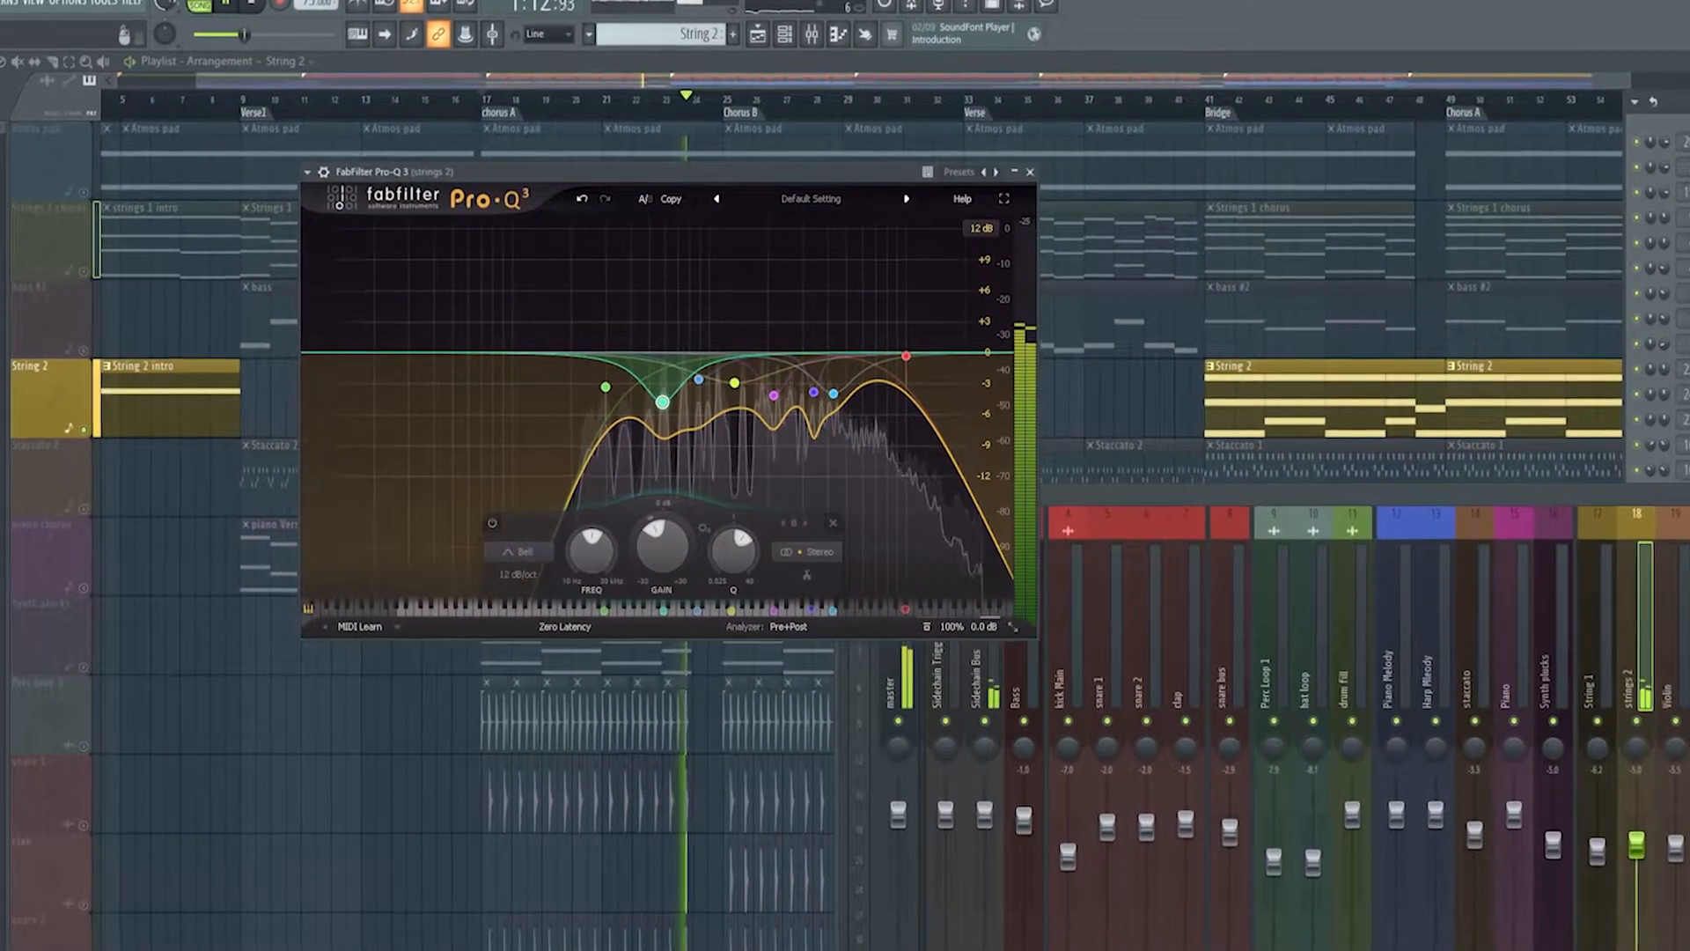
pyautogui.click(1689, 589)
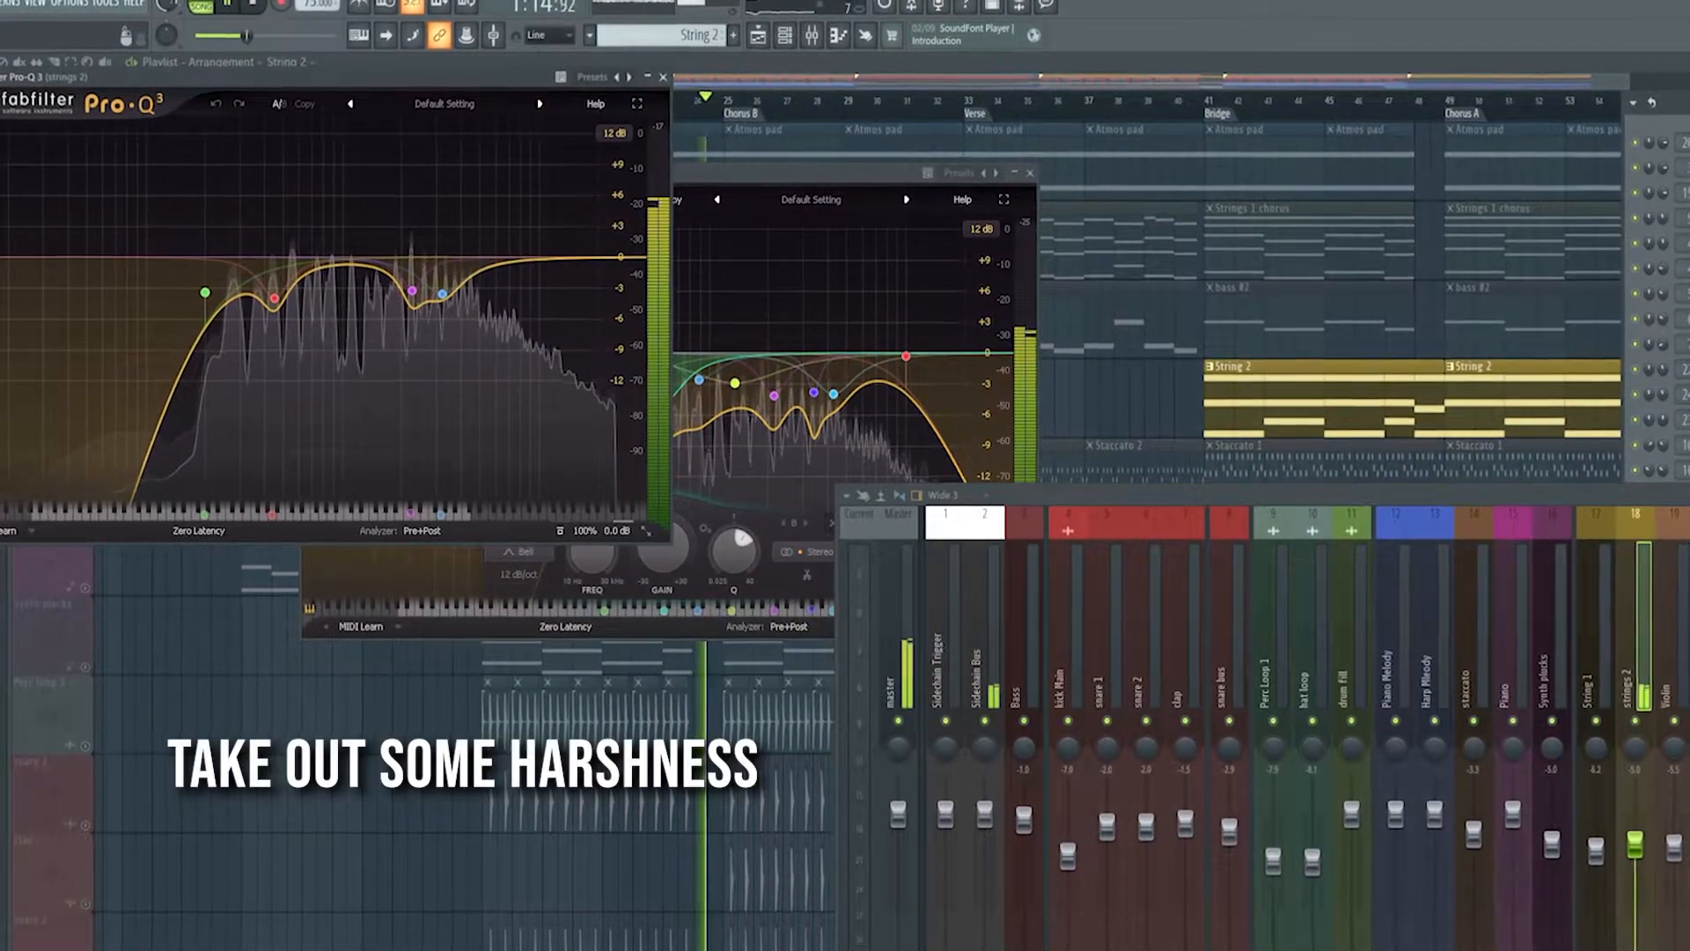
pyautogui.click(1688, 616)
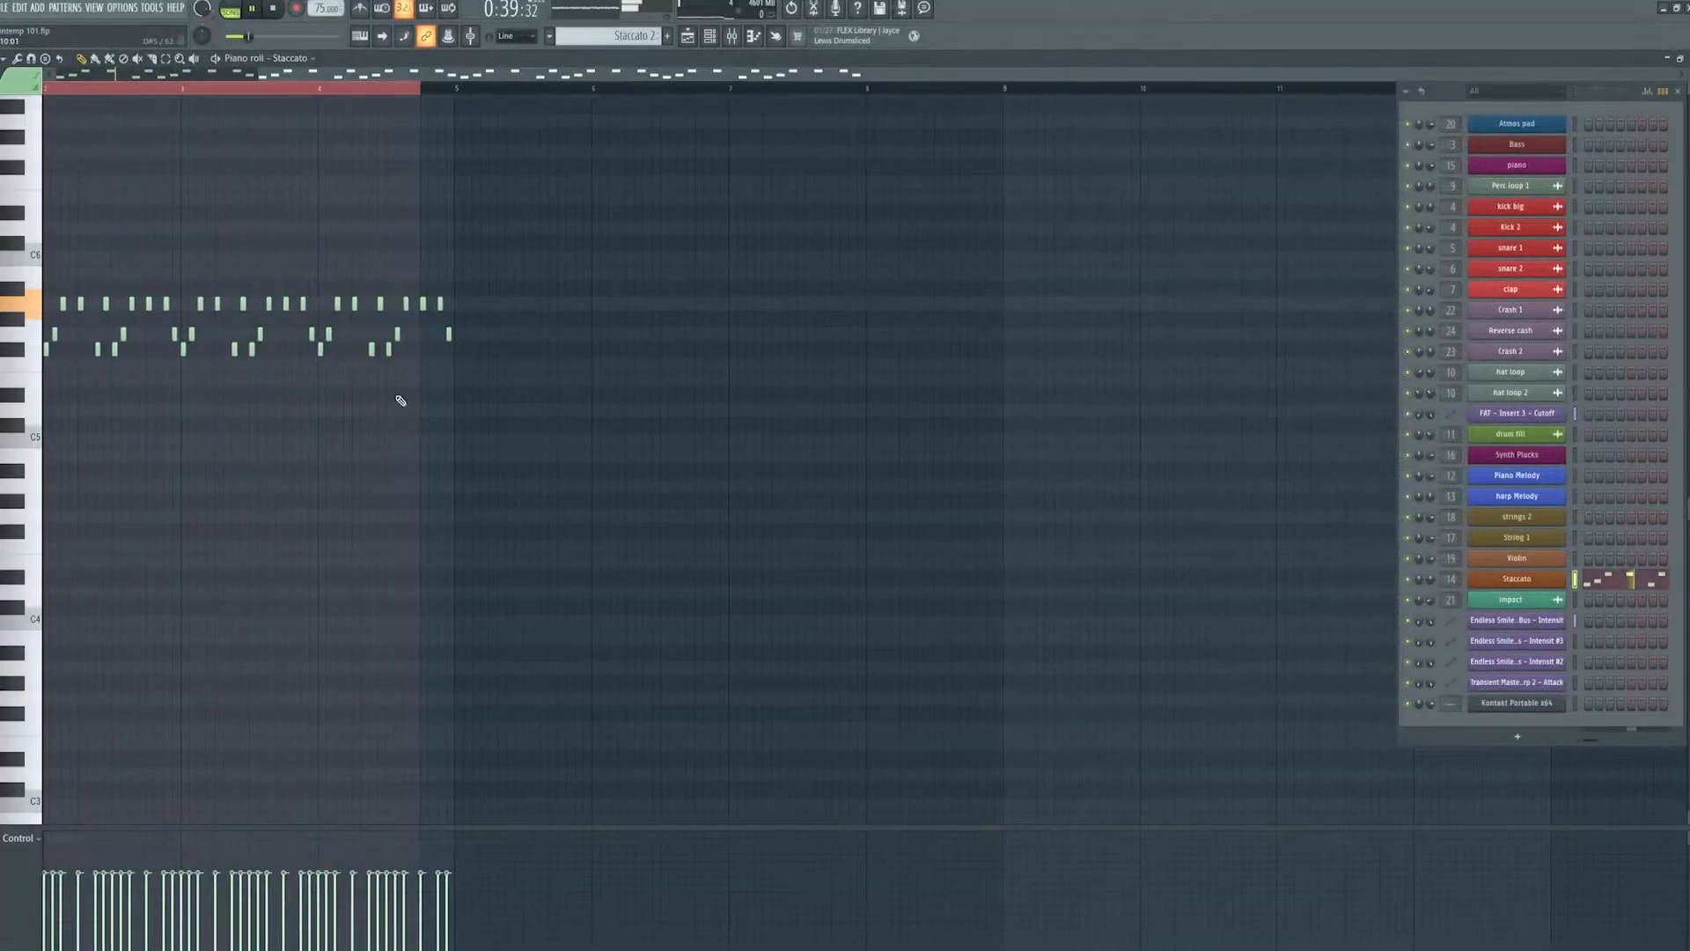
# Step: Examine the Staccato pattern's notes and instrument plugin, along with the OTT compressor and other effects on its mixer track
pyautogui.scroll(2, 400, 401)
pyautogui.scroll(2, 142, 533)
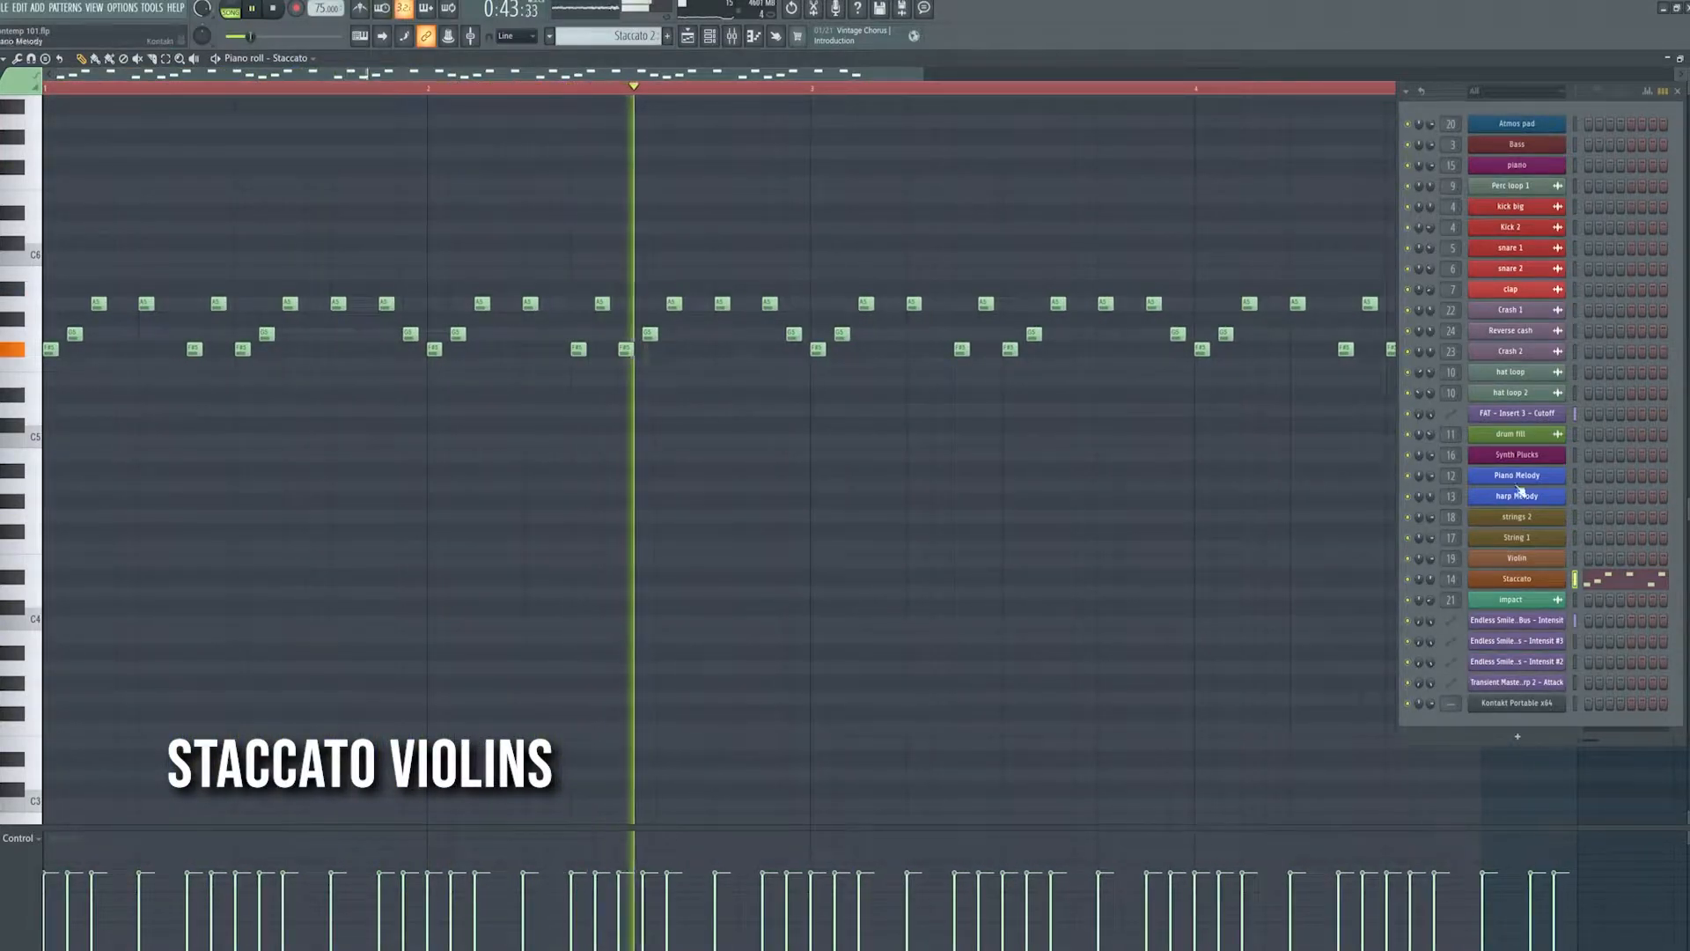
pyautogui.click(1532, 582)
pyautogui.moveTo(463, 55); pyautogui.dragTo(863, 179)
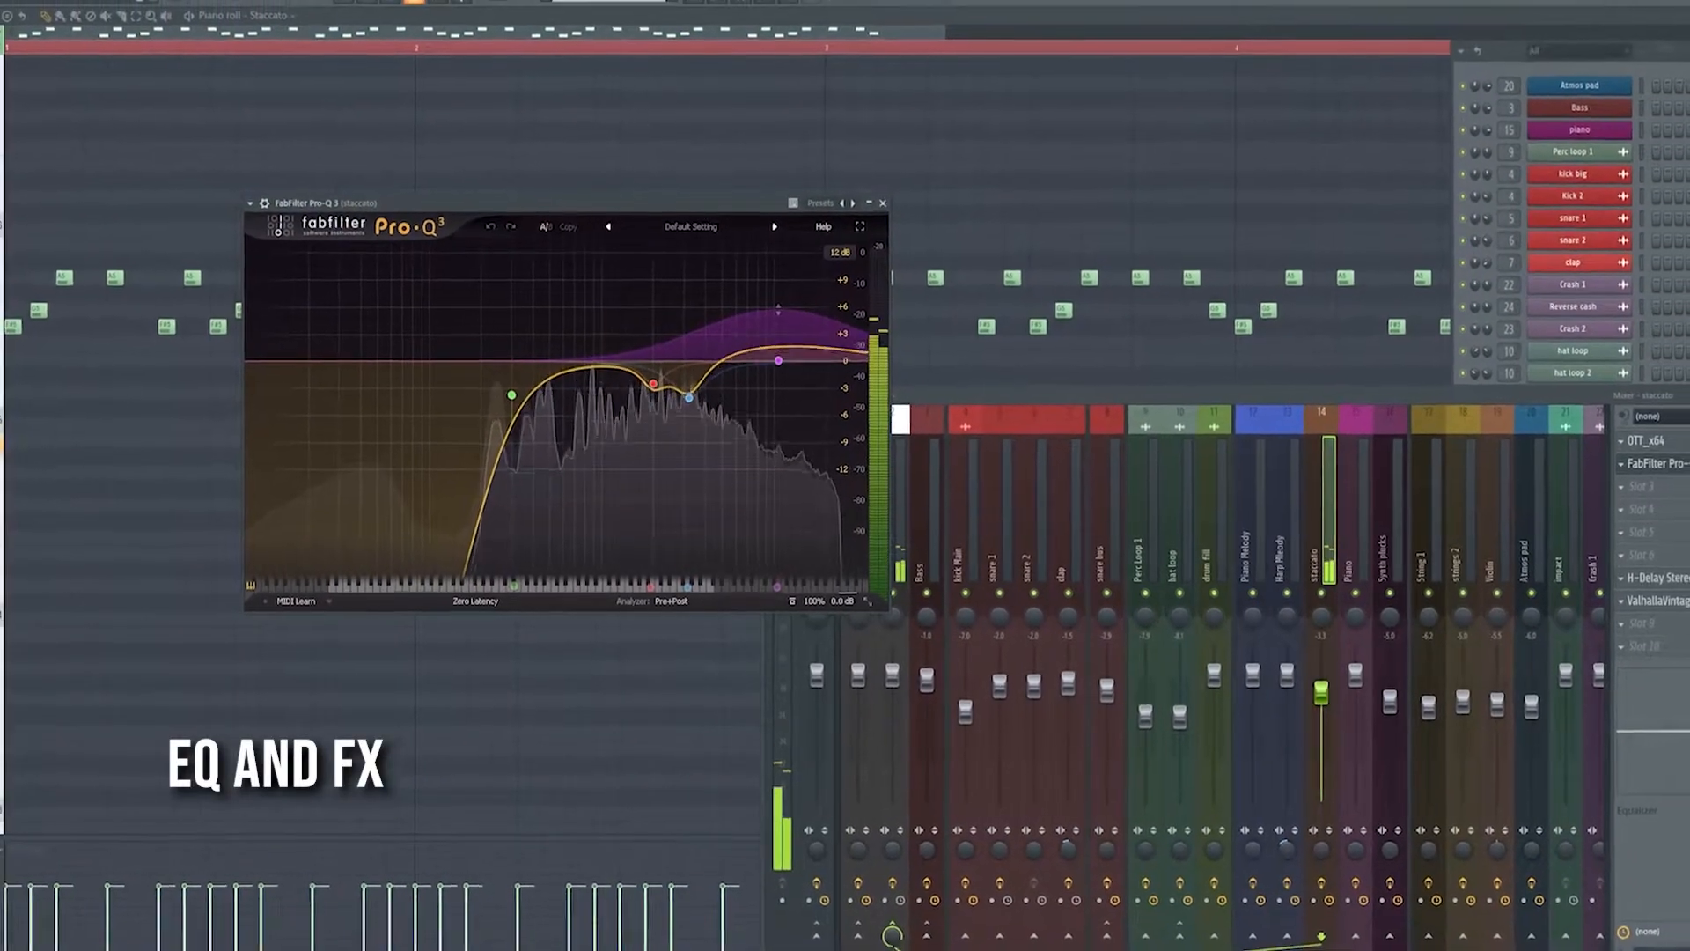
pyautogui.click(1611, 461)
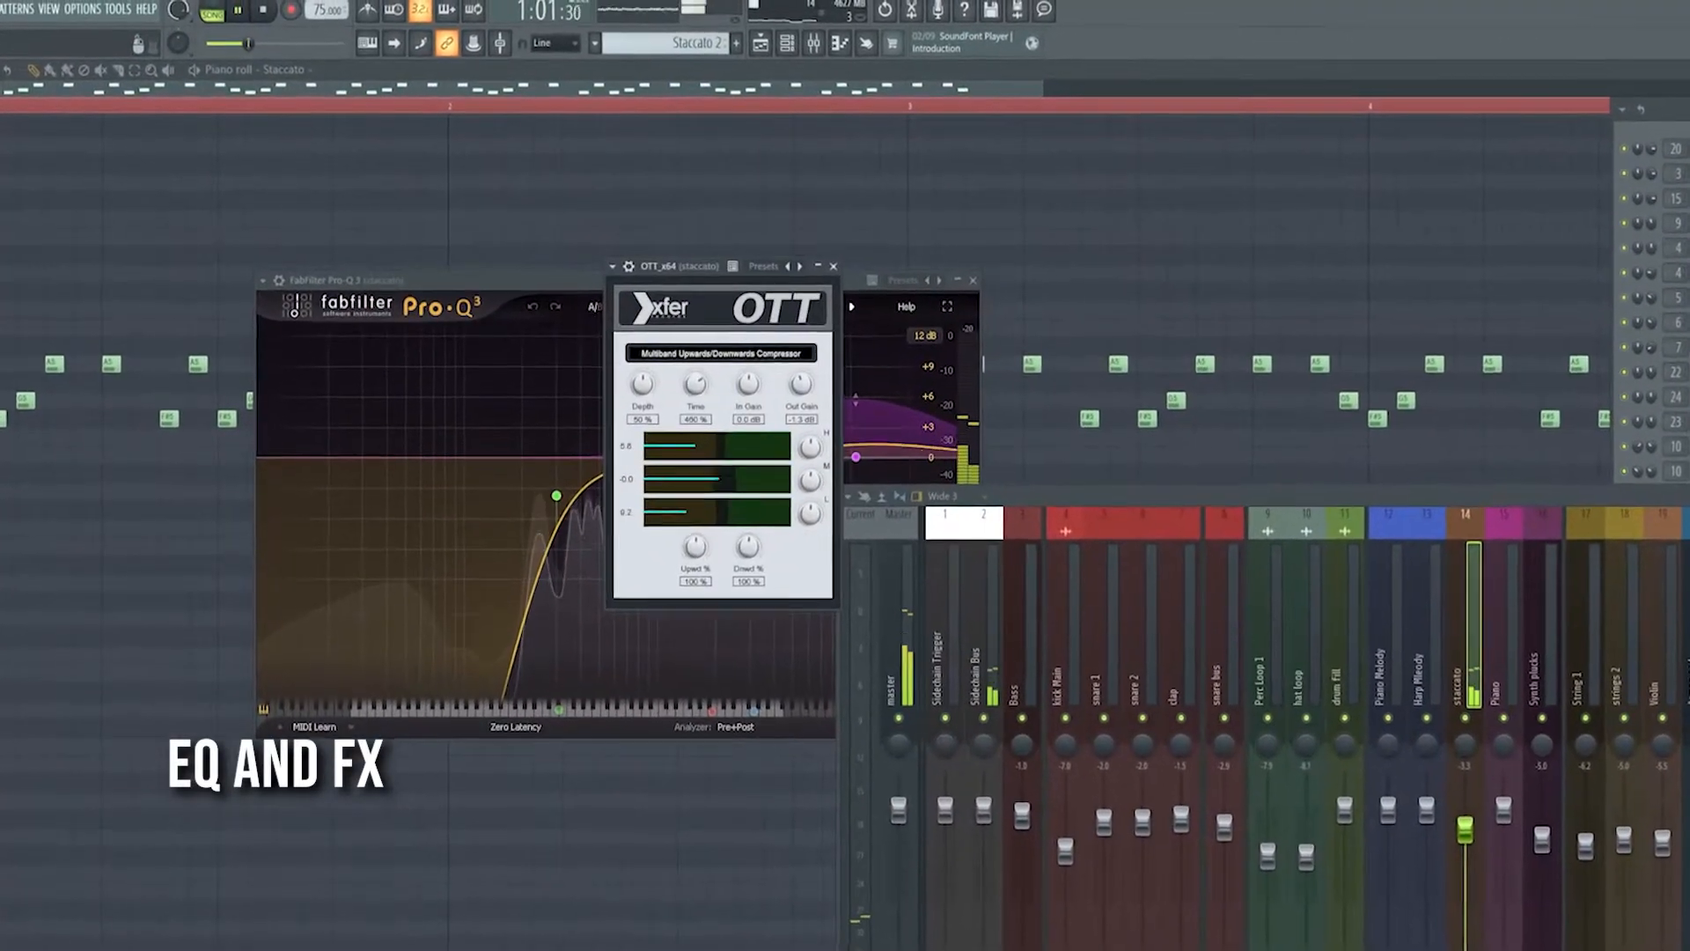
pyautogui.click(1609, 585)
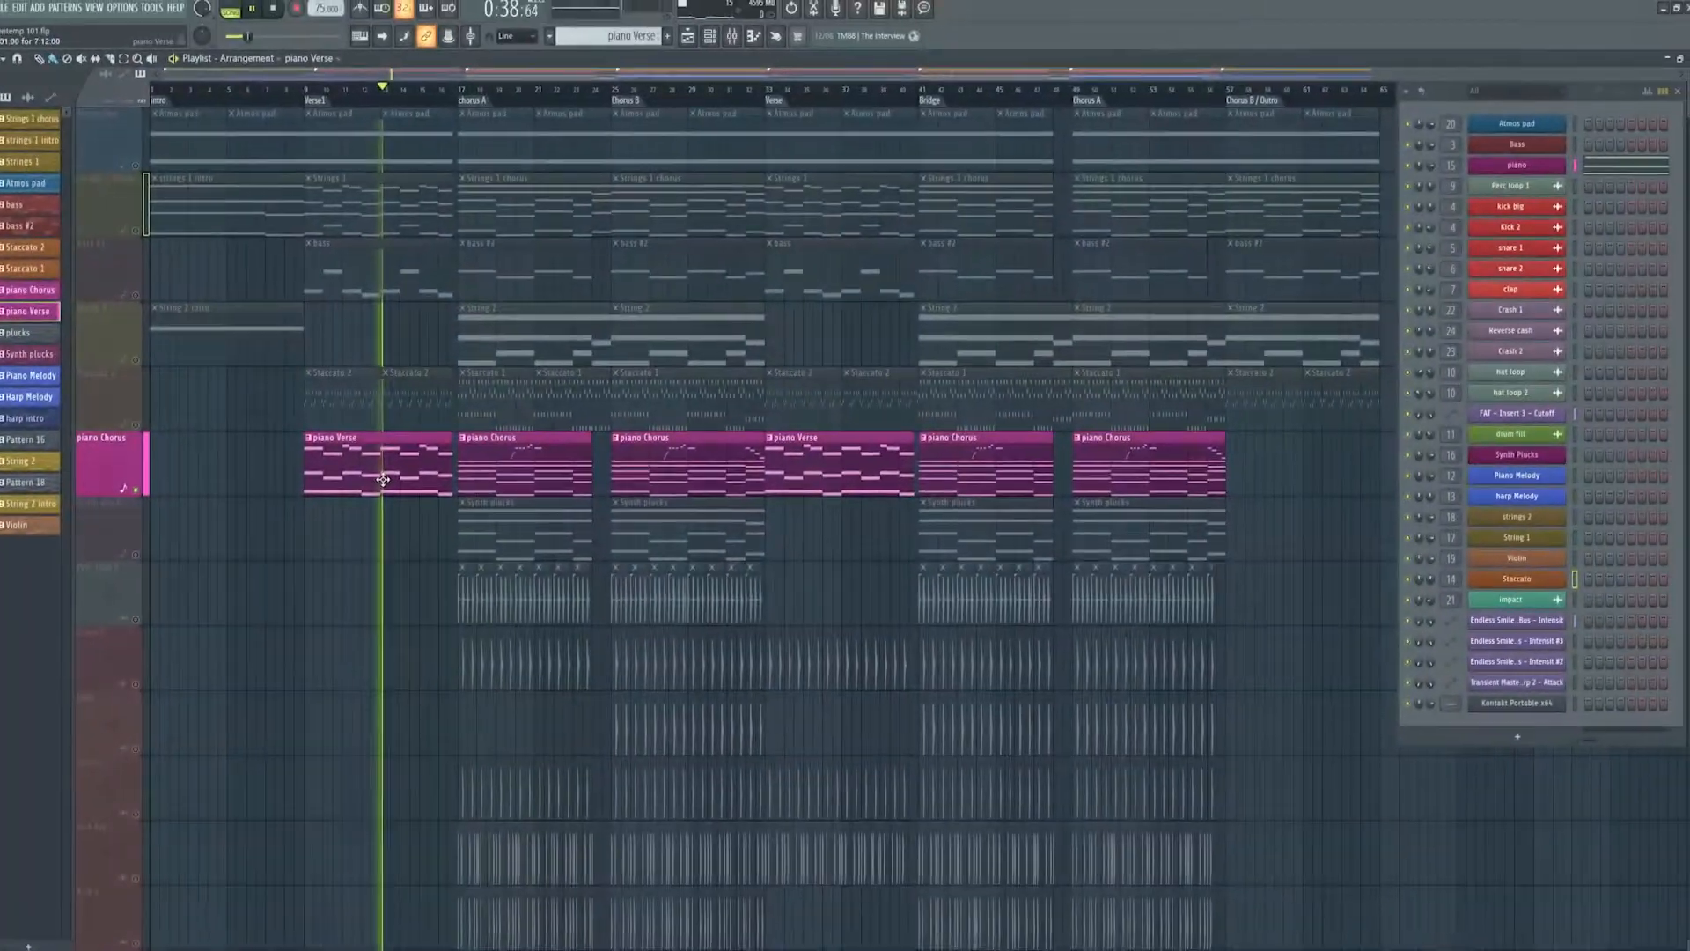
# Step: Examine the piano Verse pattern's notes and view The Giant instrument loaded in the piano channel's Kontakt plugin
pyautogui.doubleClick(387, 484)
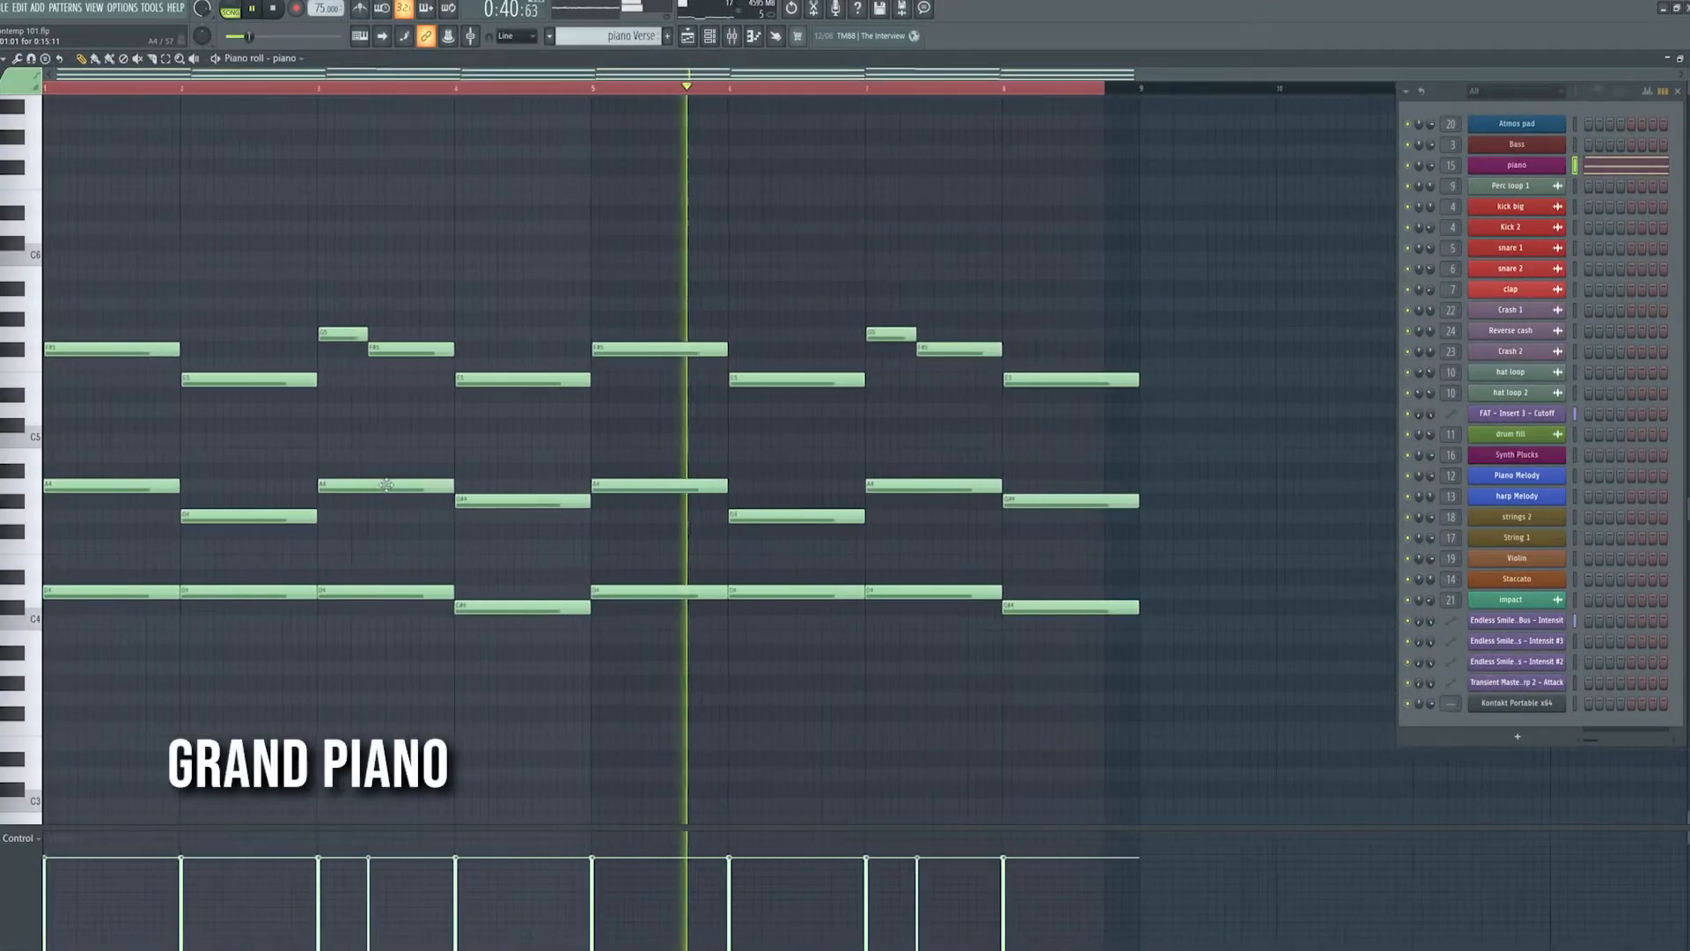
pyautogui.click(1528, 167)
pyautogui.moveTo(493, 64); pyautogui.dragTo(848, 206)
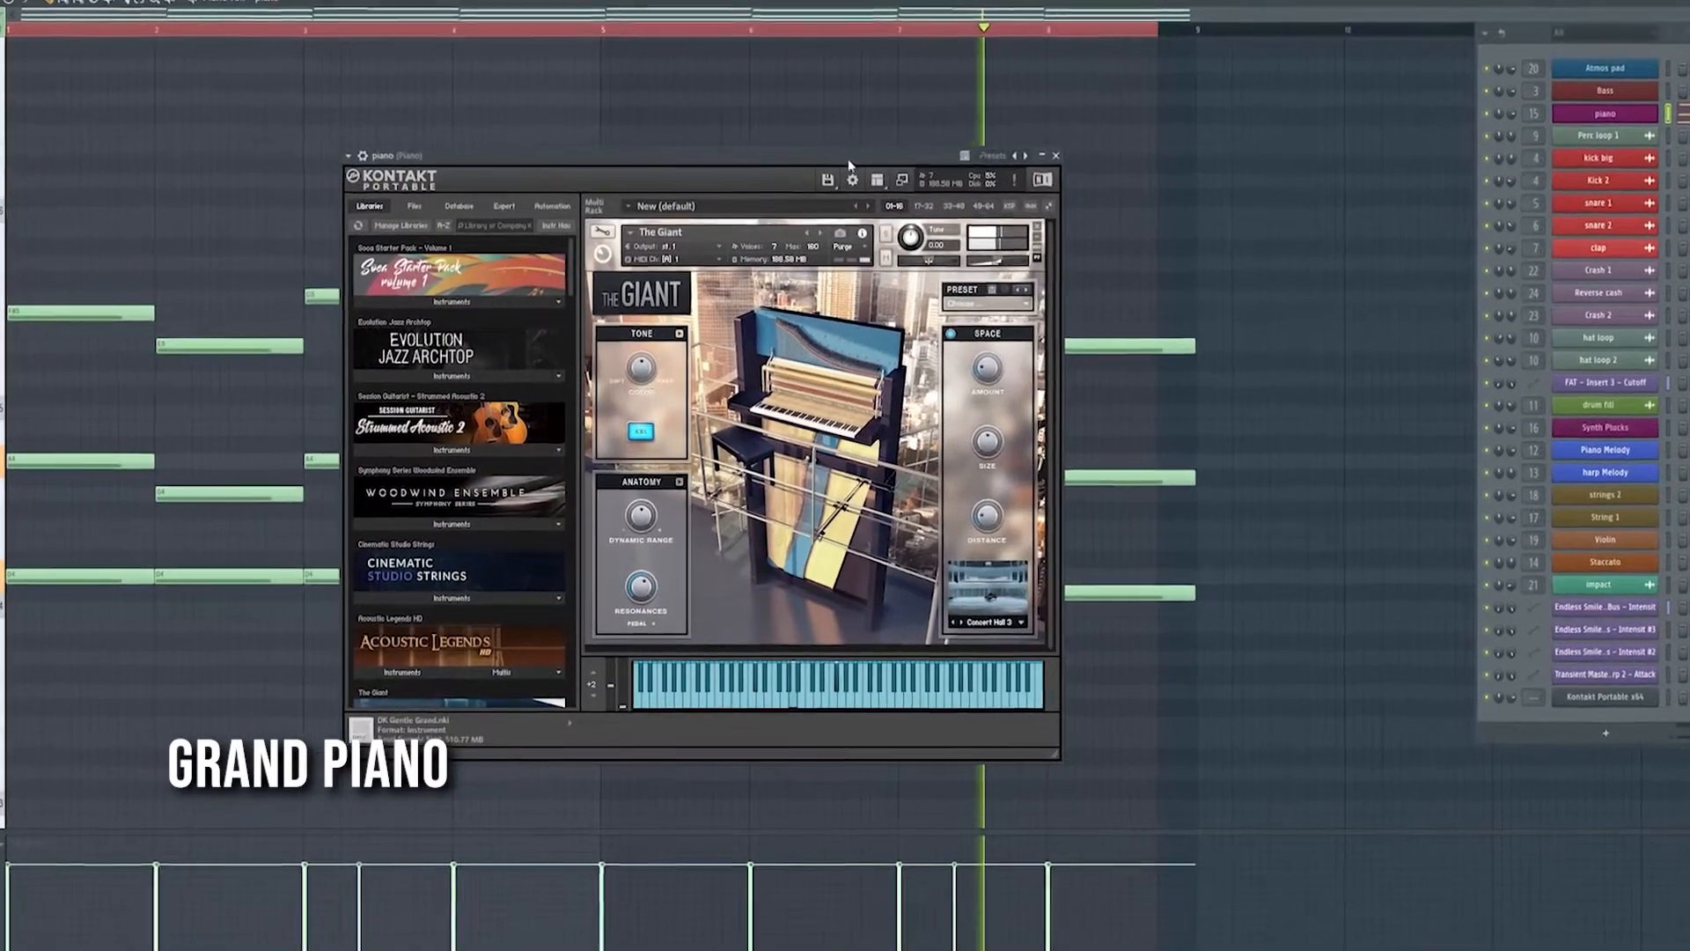
pyautogui.click(1057, 151)
# Step: Inspect the Piano mixer track's OTT, ValhallaShimmer and FabFilter Pro-Q 3 effects, and close their windows
pyautogui.click(733, 37)
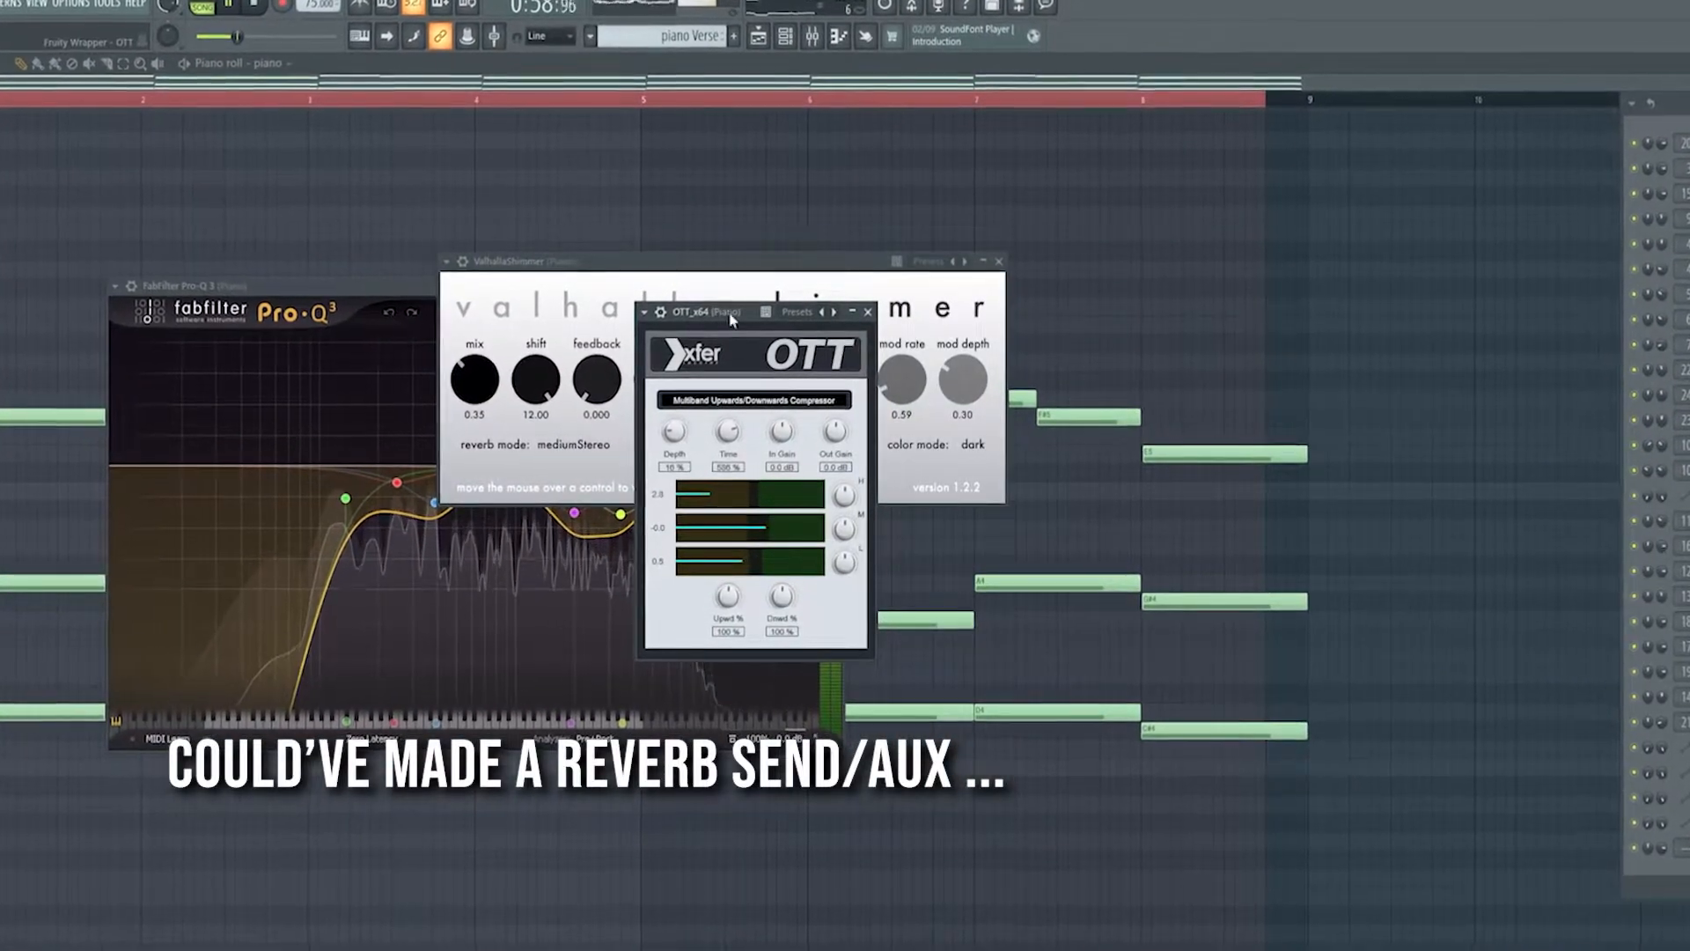
pyautogui.moveTo(736, 313); pyautogui.dragTo(946, 532)
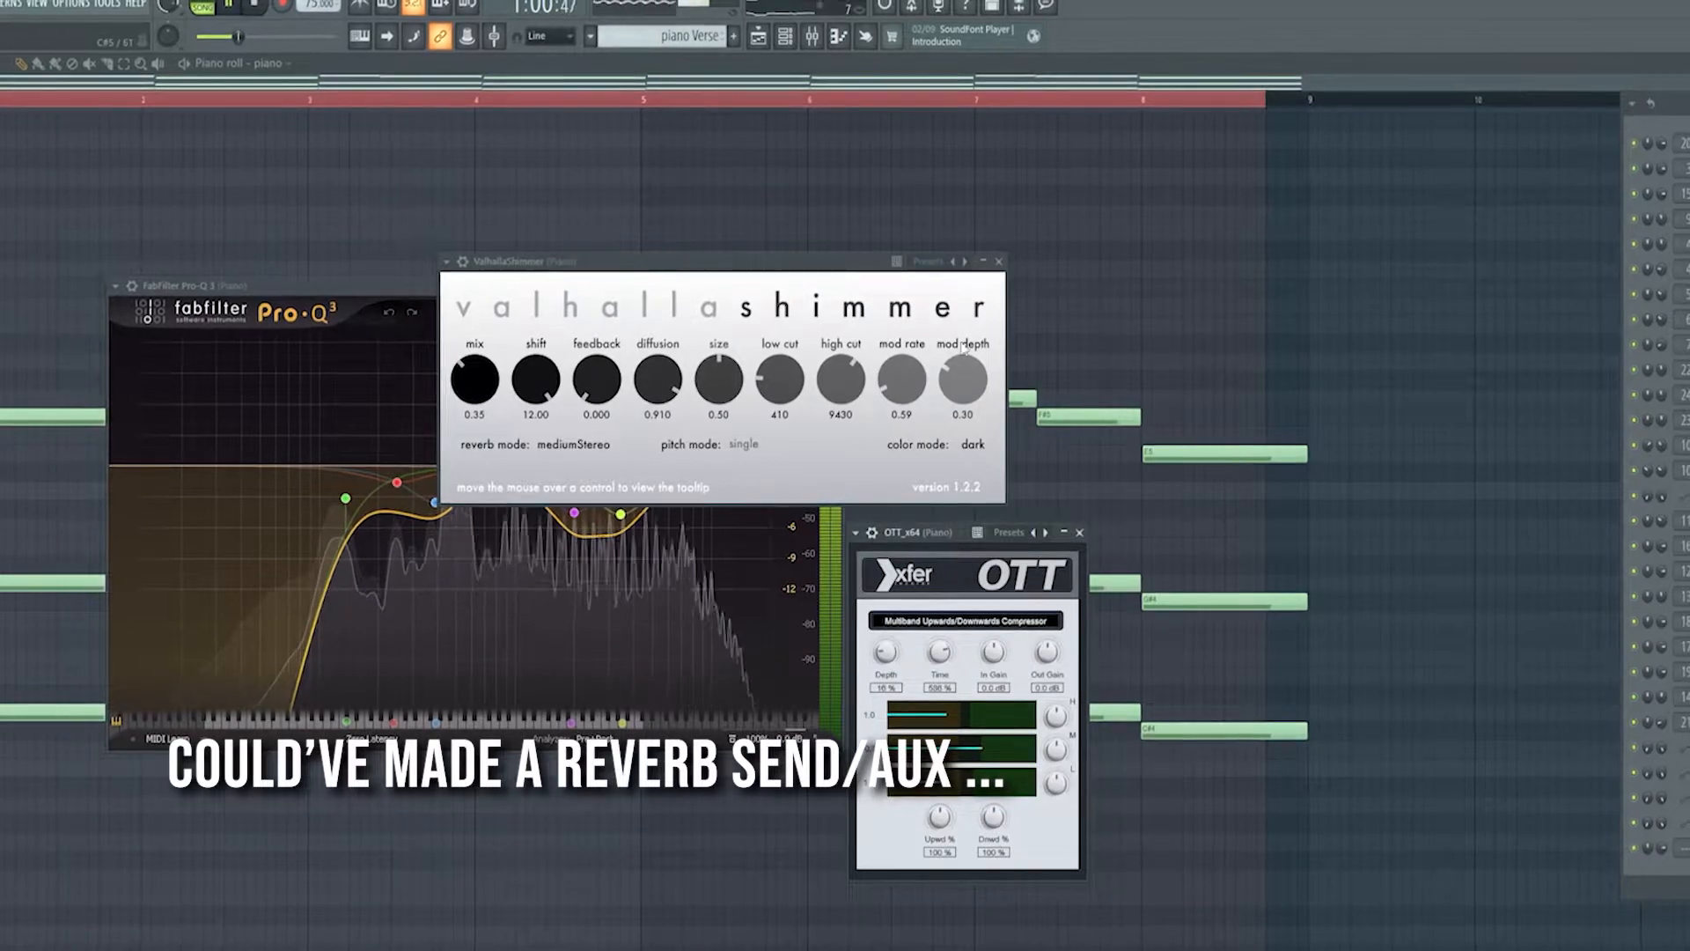
pyautogui.click(998, 262)
pyautogui.click(1079, 532)
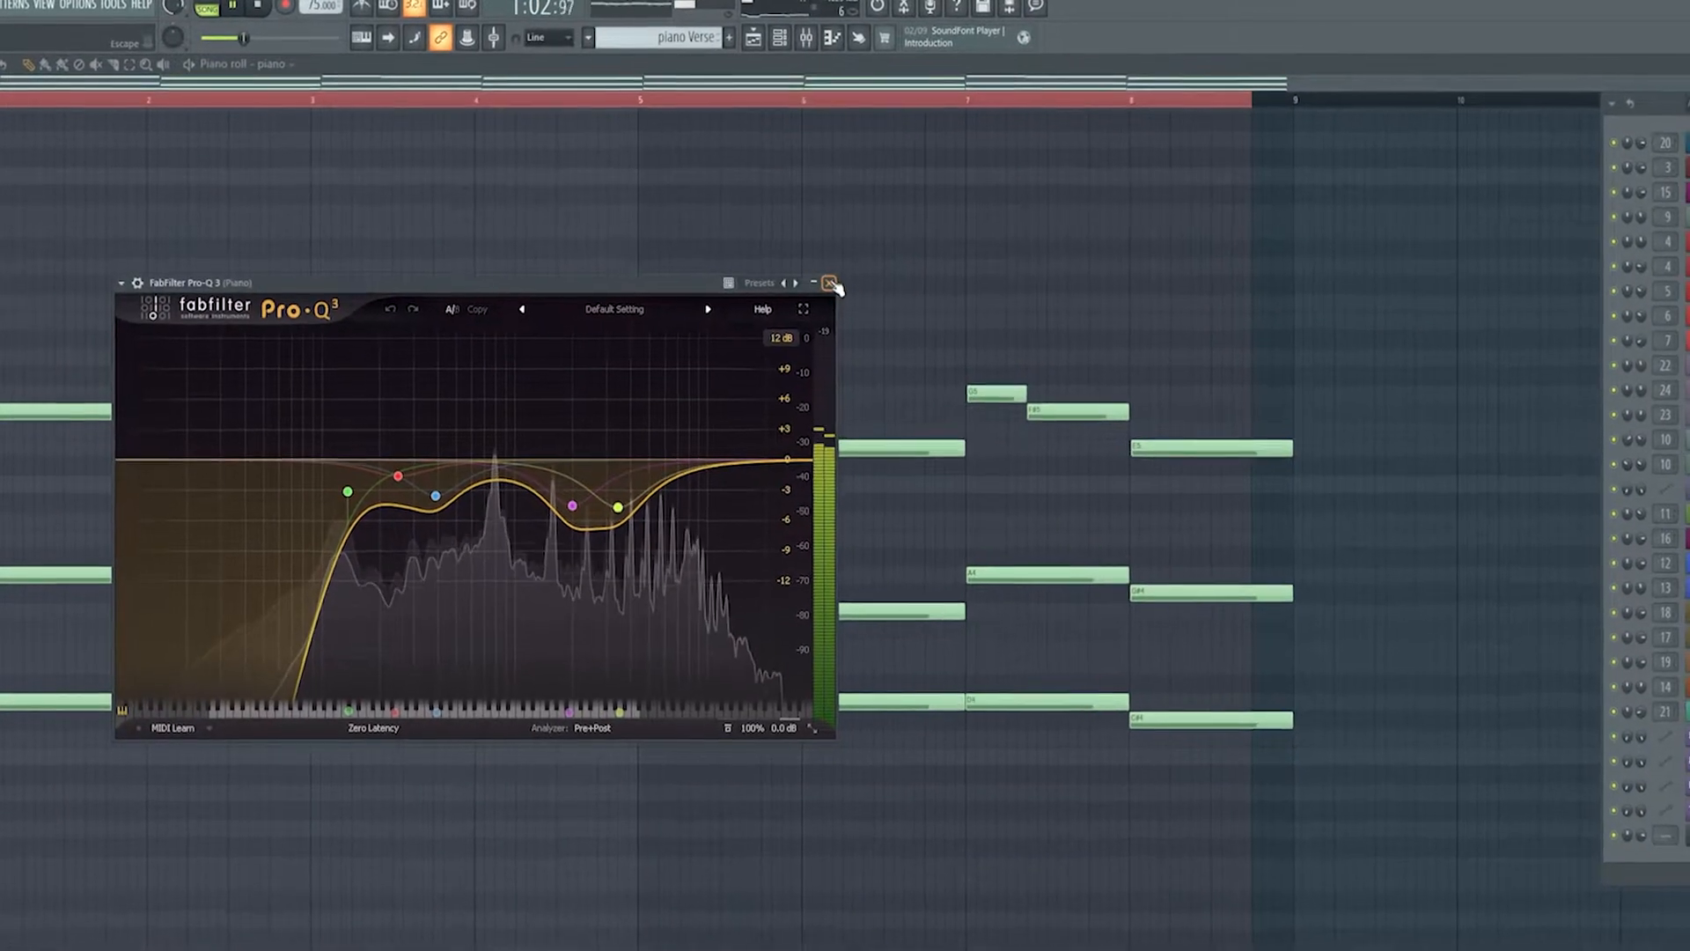
pyautogui.click(836, 288)
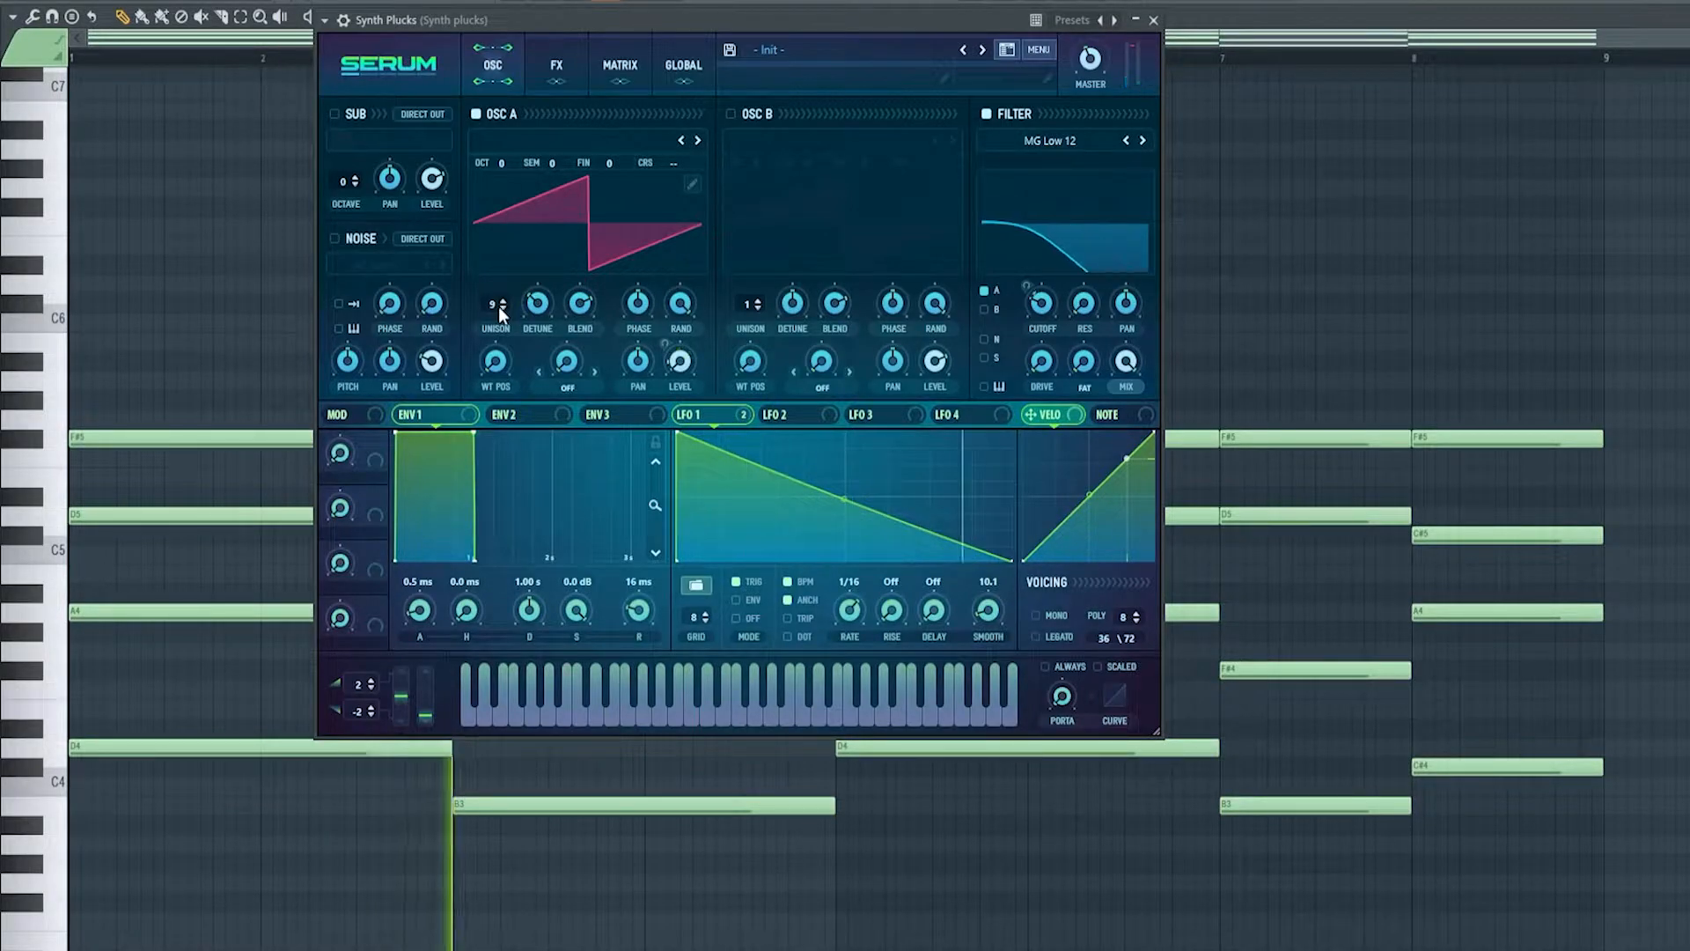
# Step: View the effects inside the Synth Plucks Serum plugin and the first FabFilter Pro-Q 3 on its mixer track
pyautogui.click(554, 67)
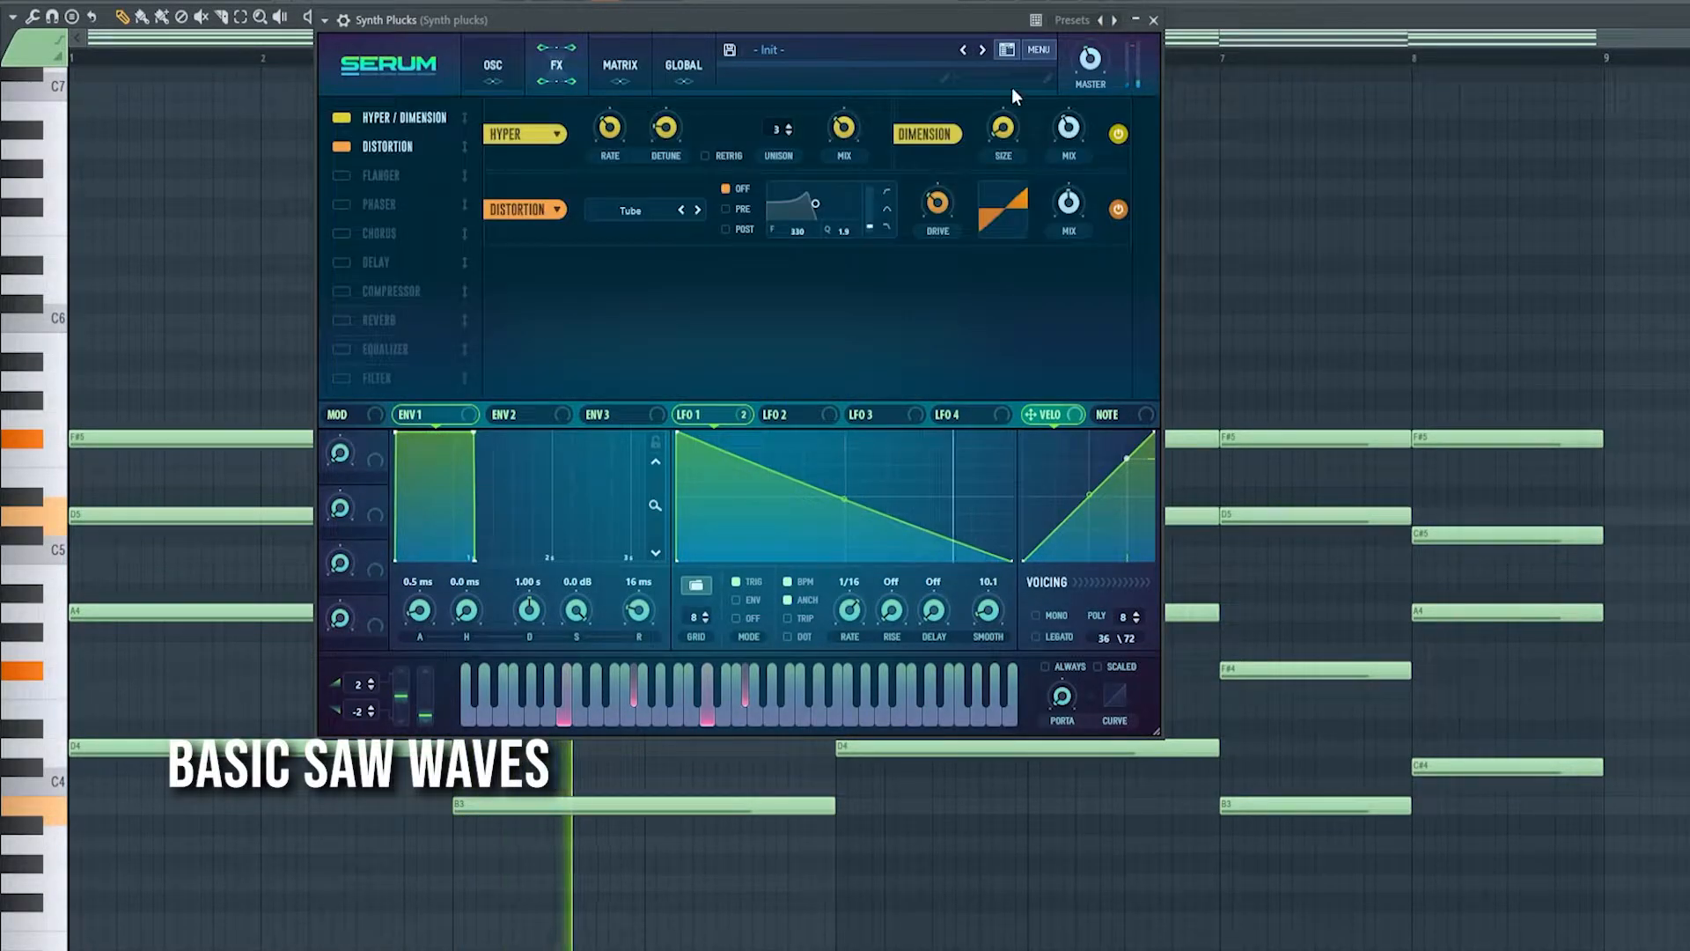
pyautogui.click(1153, 19)
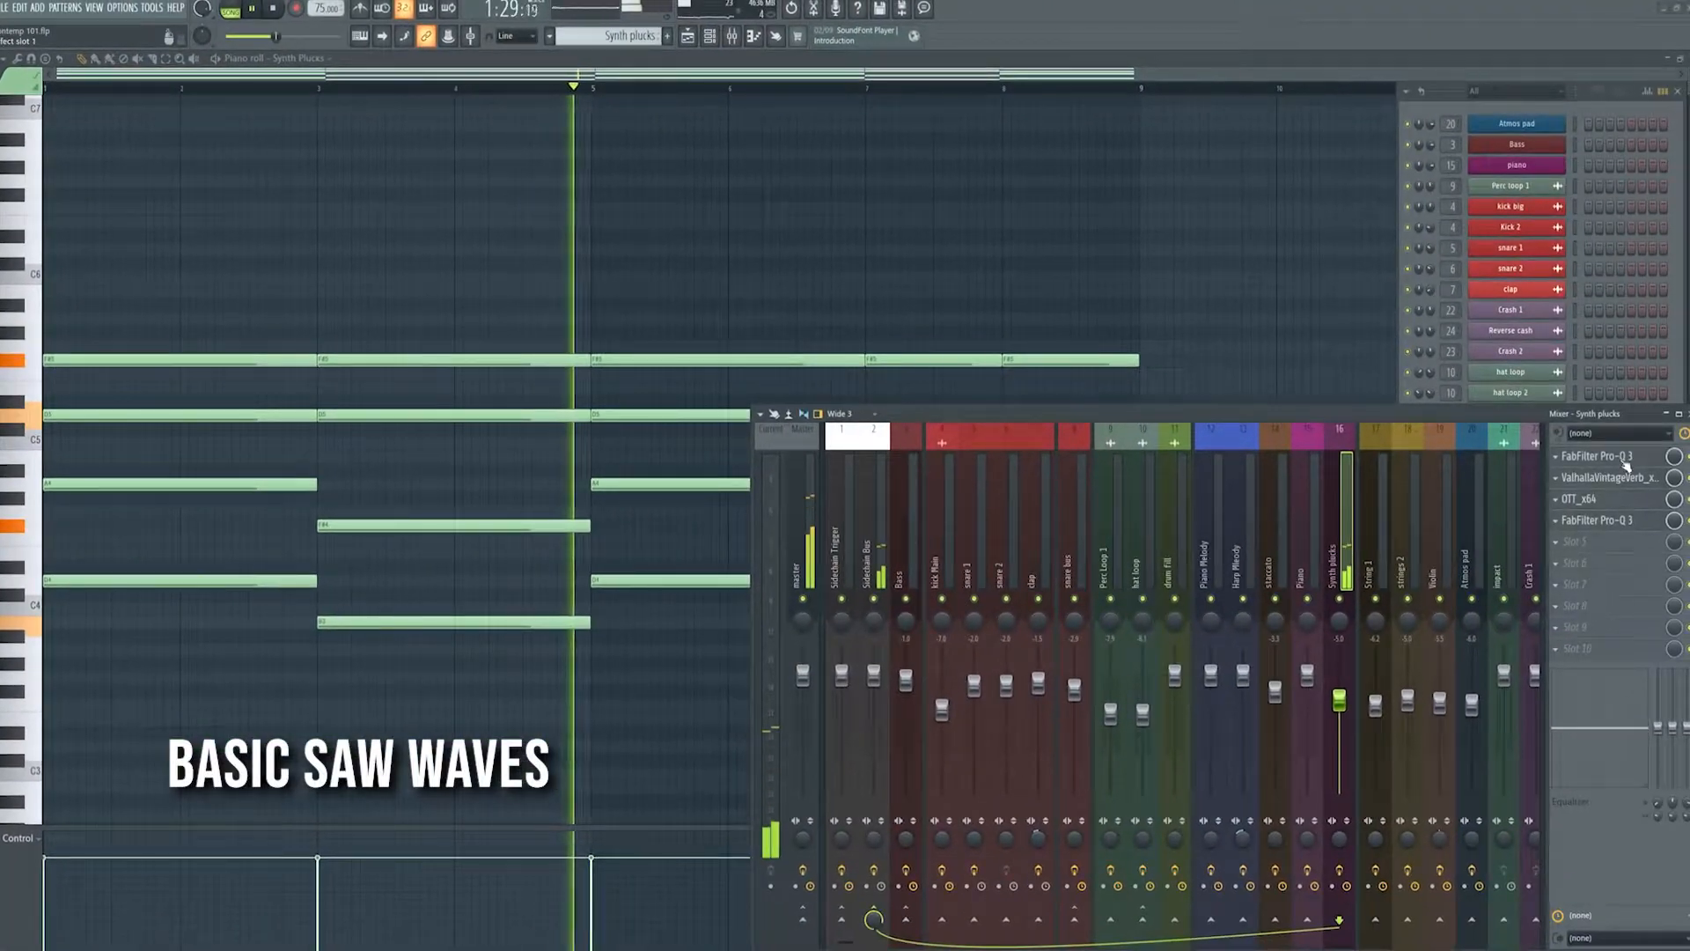
pyautogui.click(1602, 456)
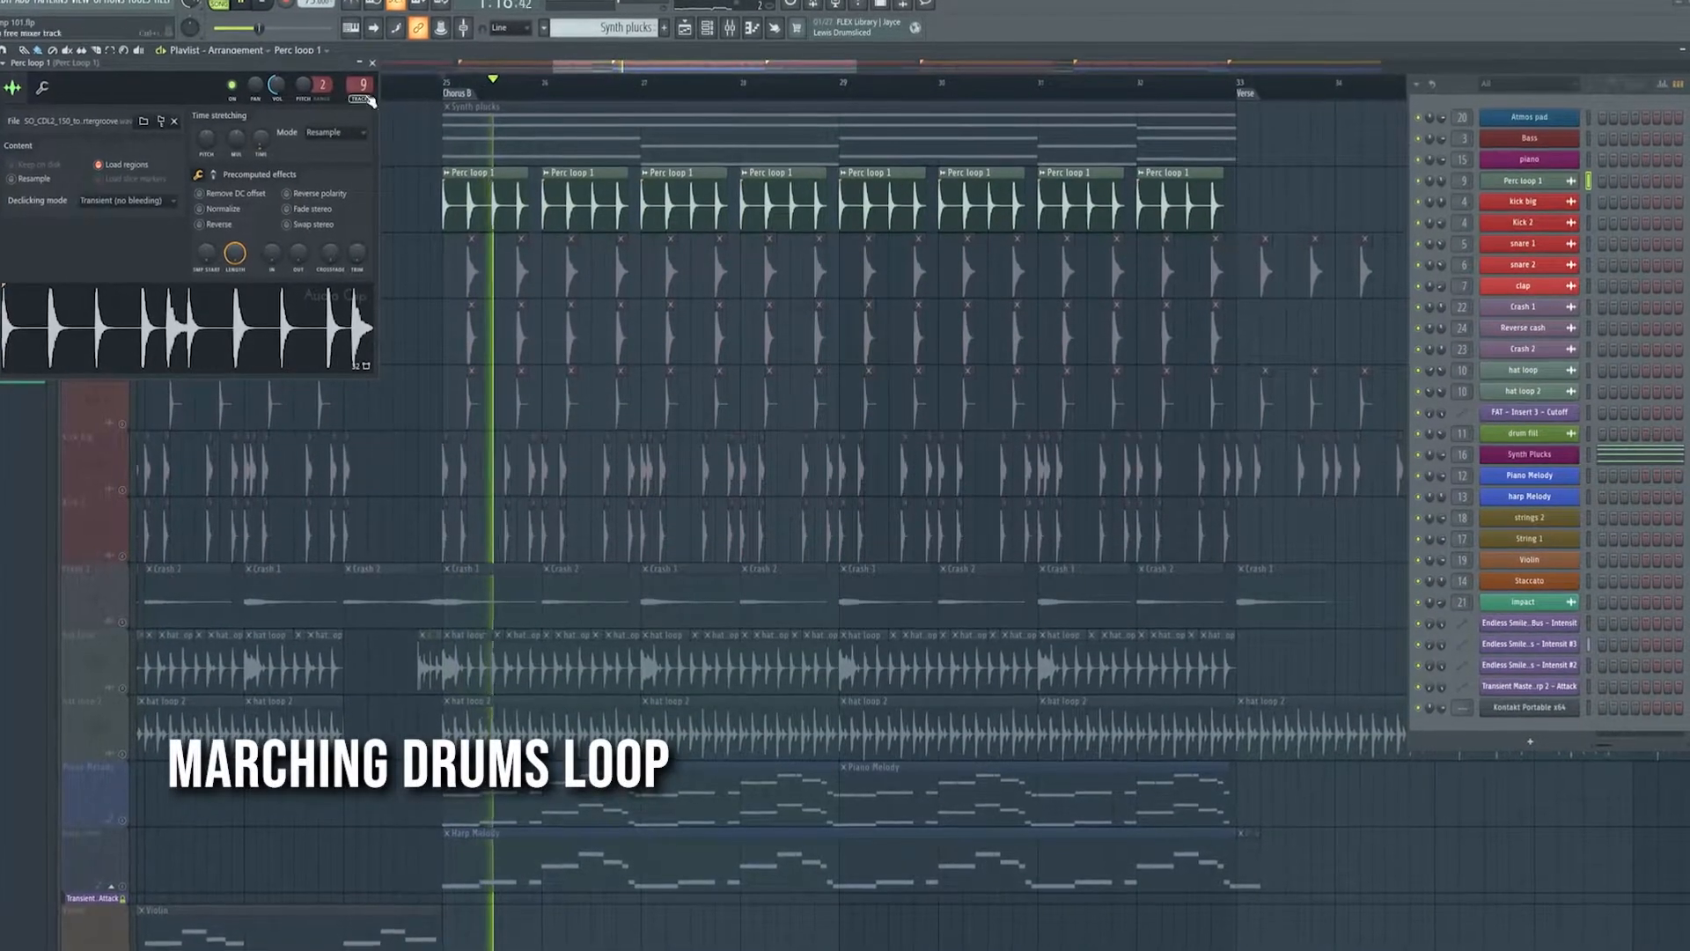
# Step: Close the Perc loop 1 sample settings and inspect the FabFilter Pro-Q 3 and ValhallaPlate effects on its mixer track
pyautogui.click(372, 63)
pyautogui.click(729, 28)
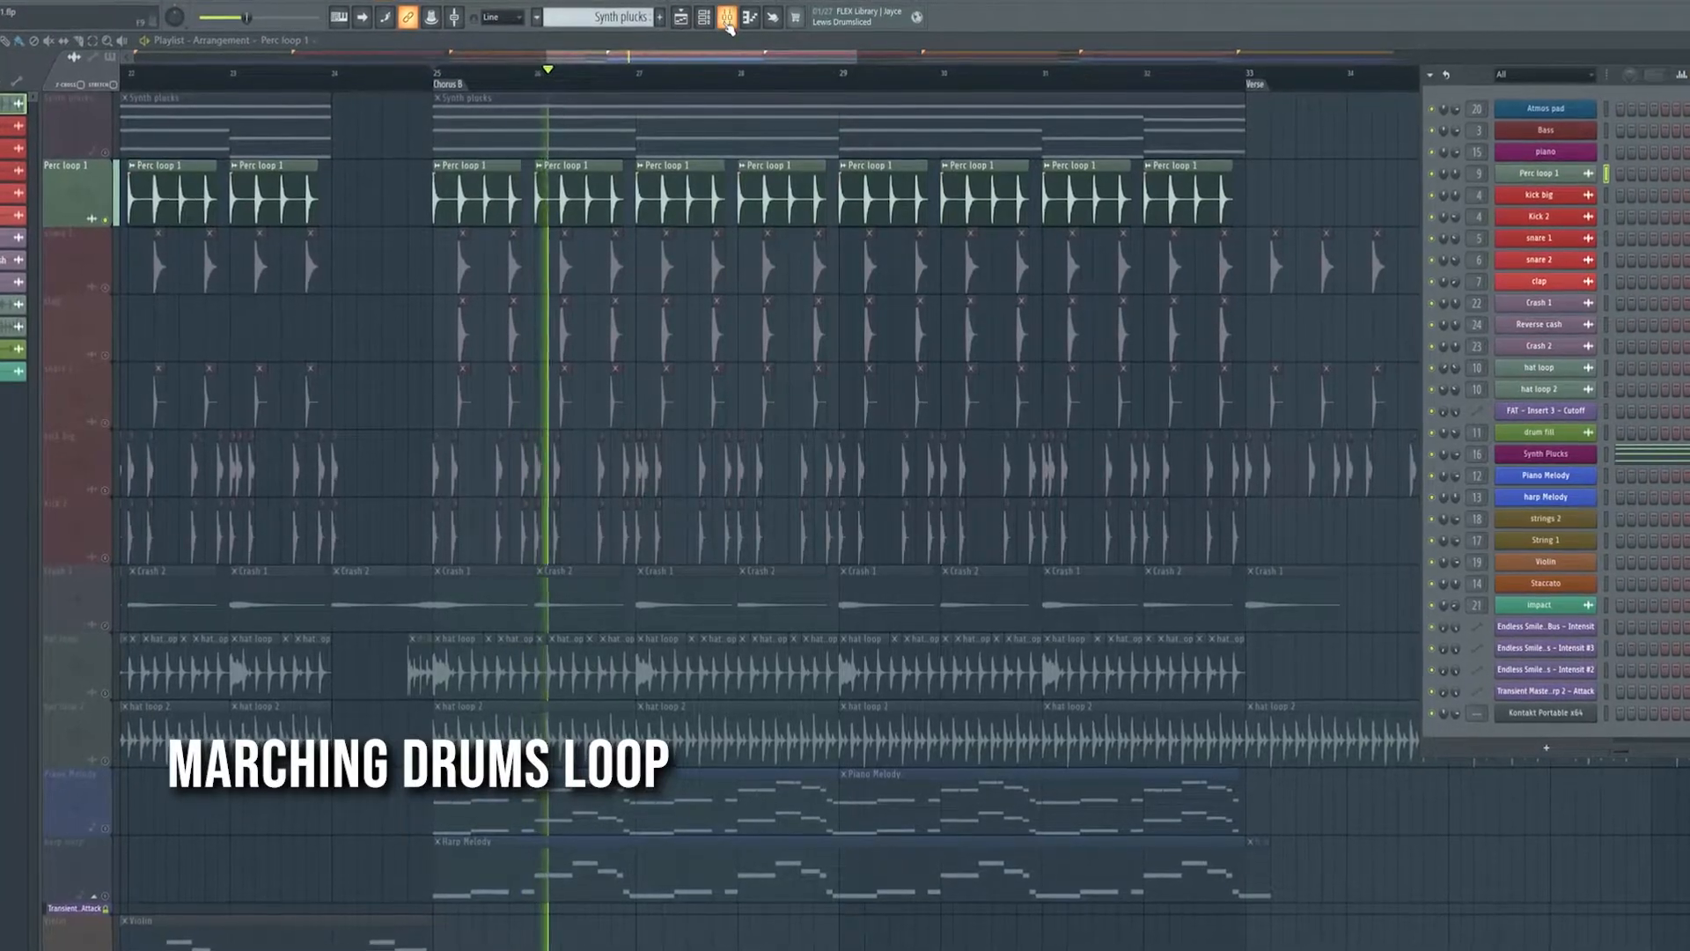
pyautogui.click(729, 24)
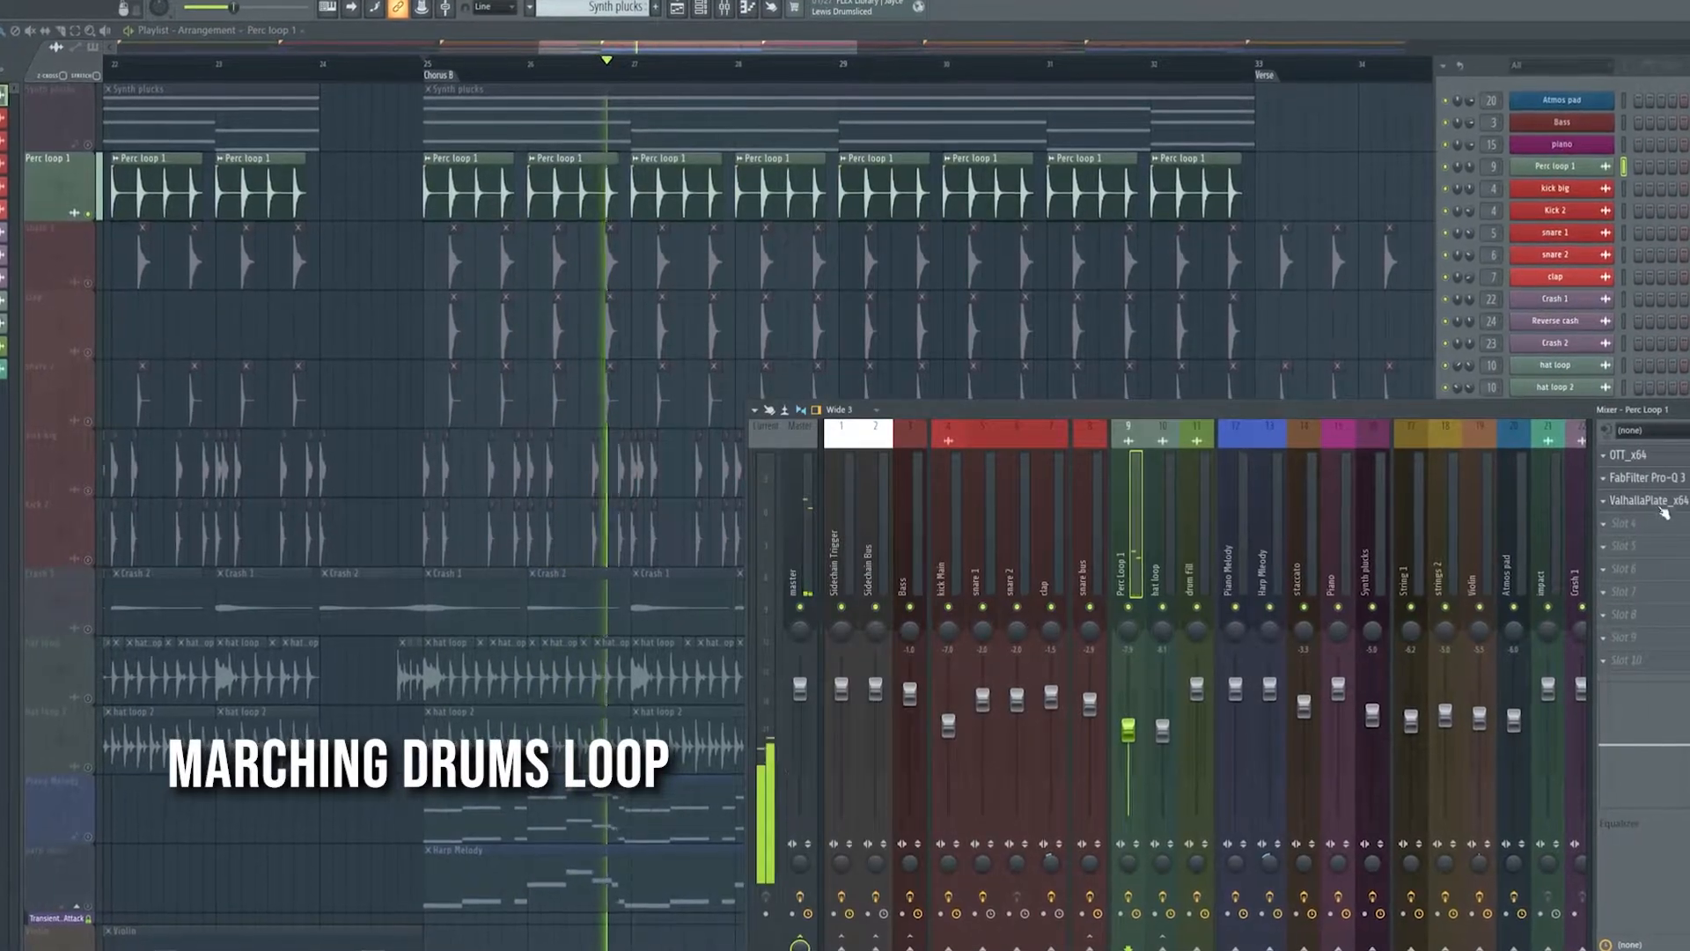
pyautogui.click(1643, 477)
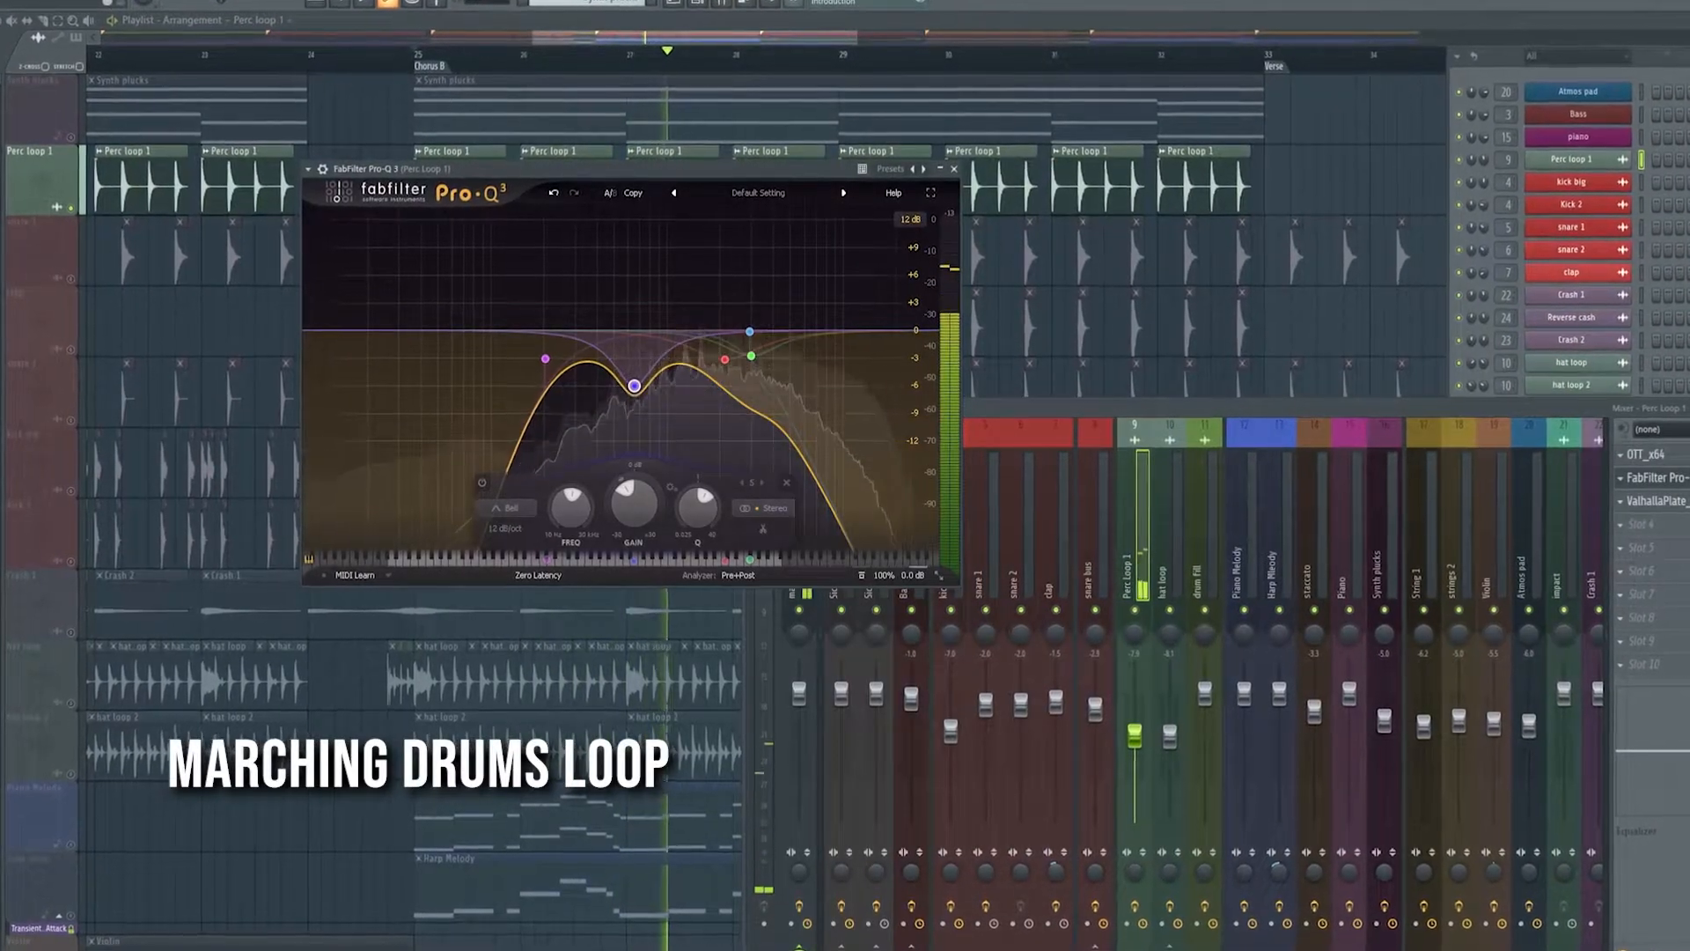
pyautogui.click(1646, 500)
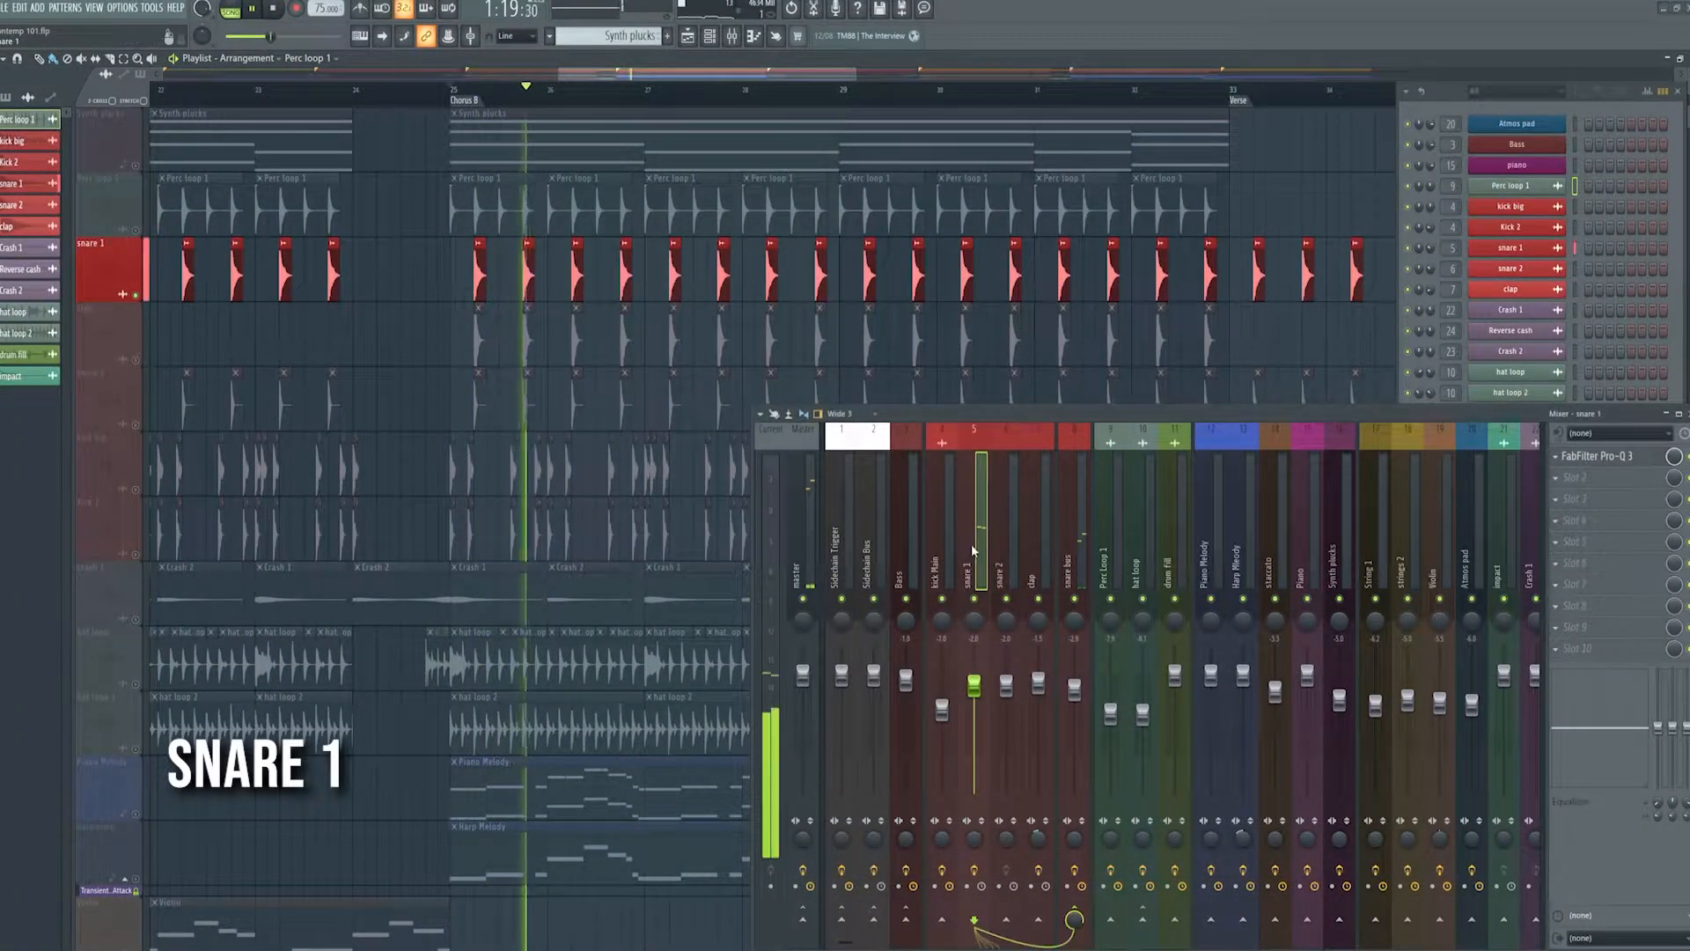
# Step: View the snare 1 track's equalizer and the clap track's ValhallaVintageVerb reverb and FabFilter Pro-Q 3
pyautogui.click(1629, 461)
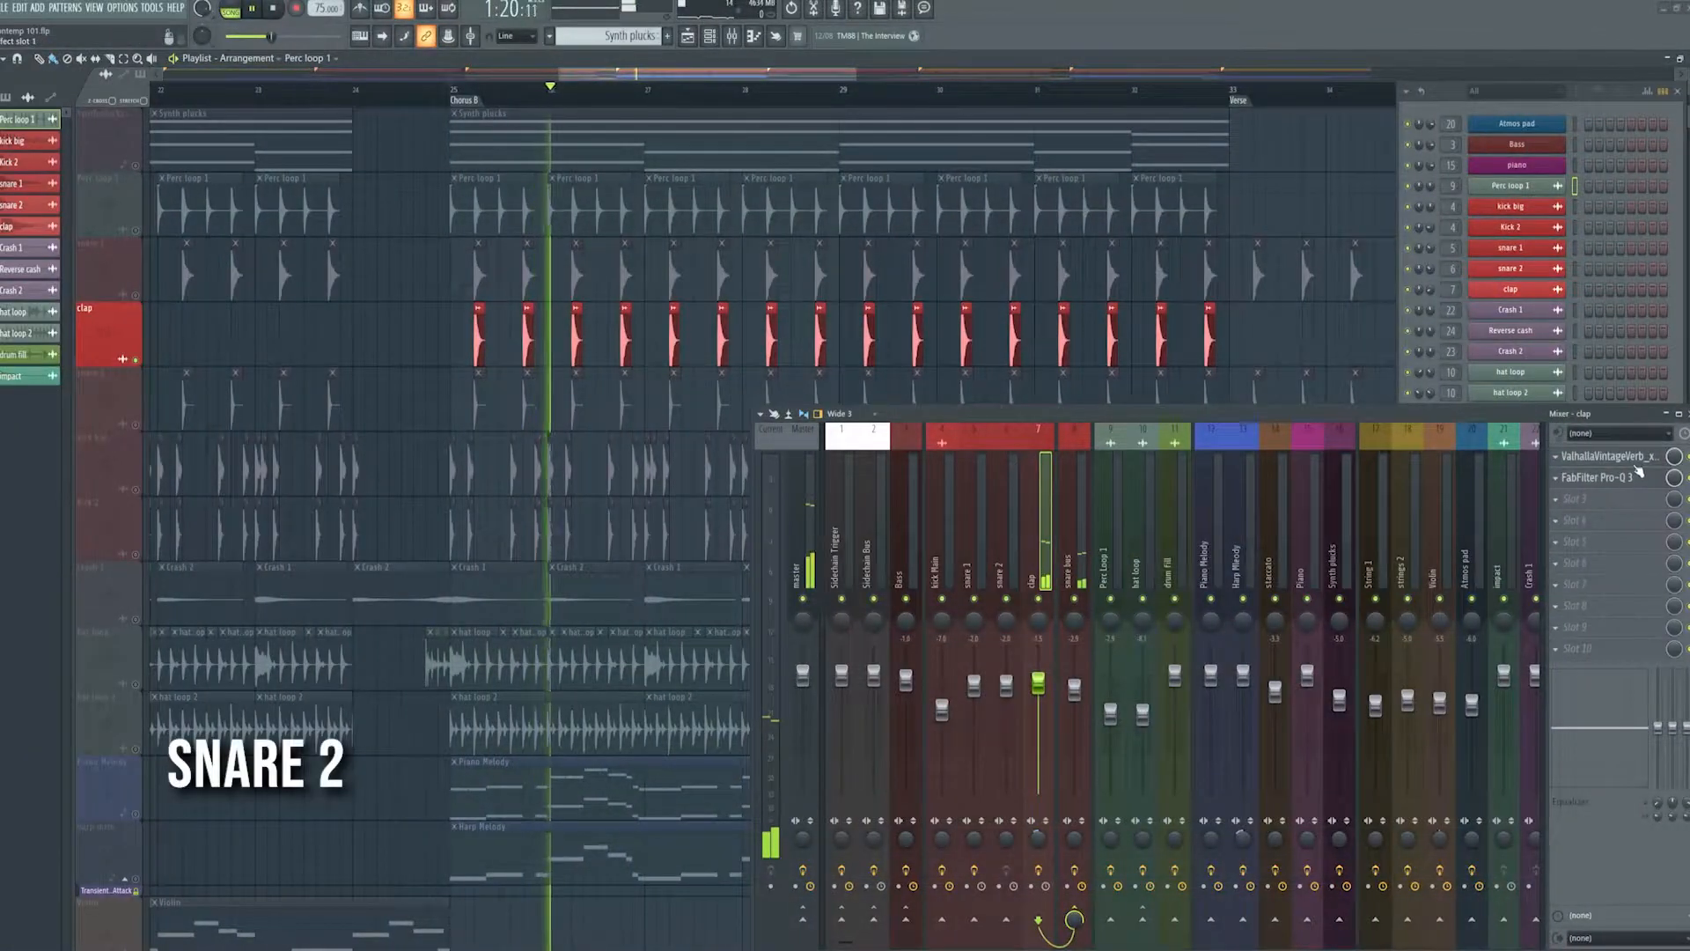
pyautogui.click(1635, 463)
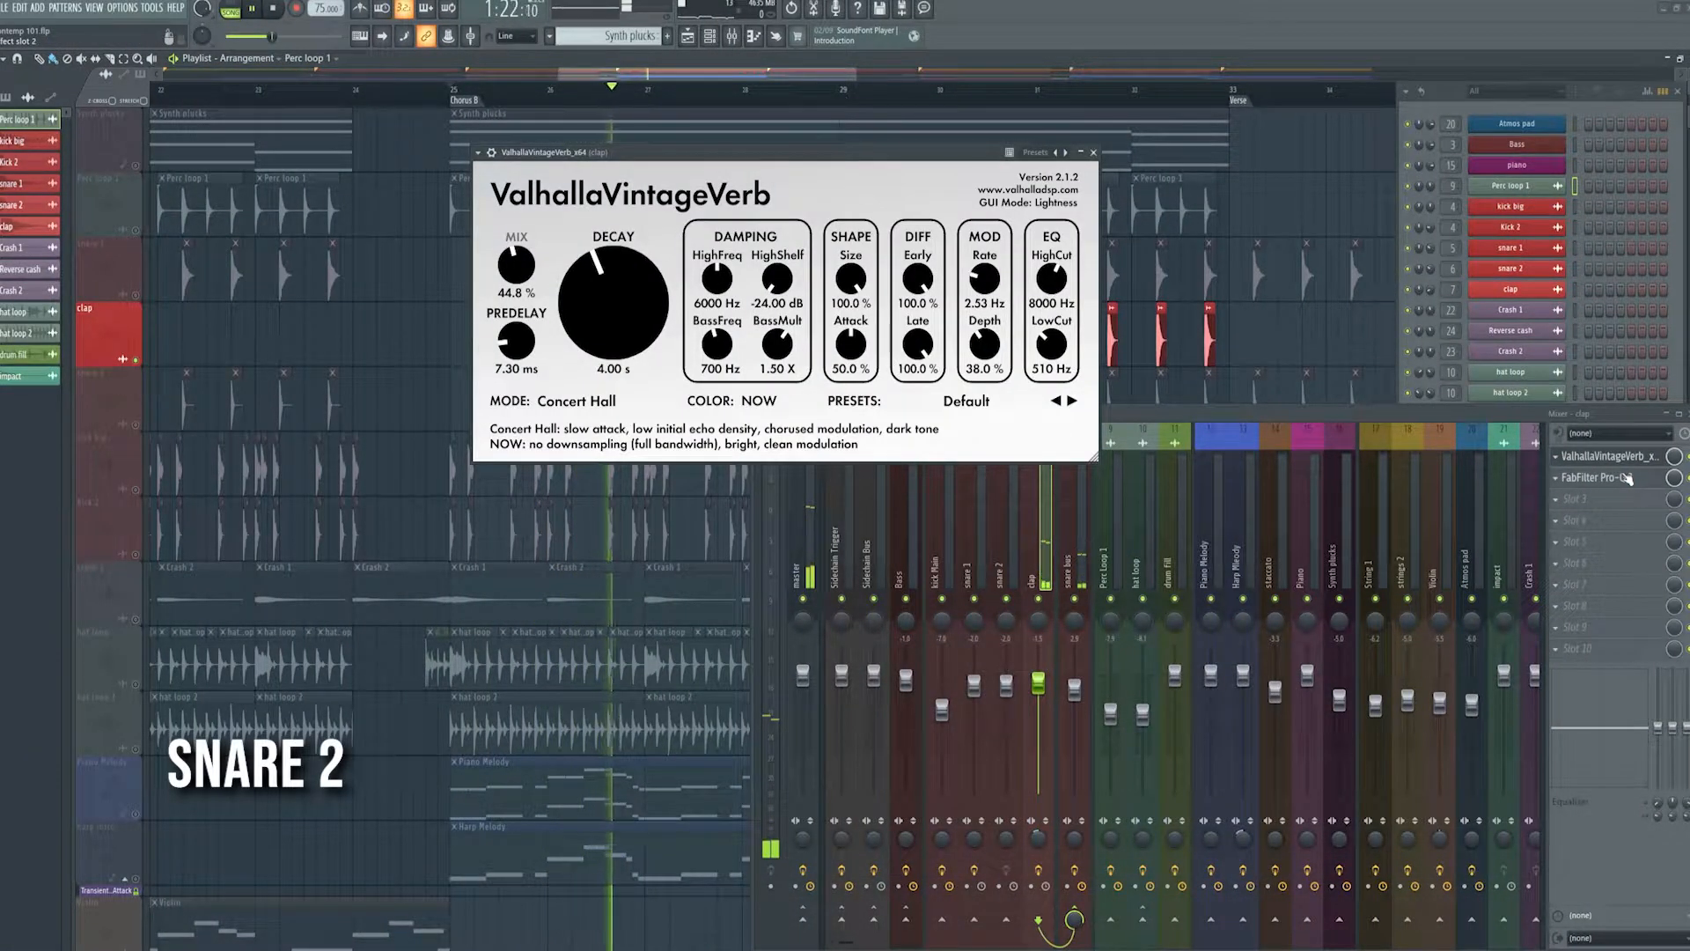
pyautogui.click(1630, 477)
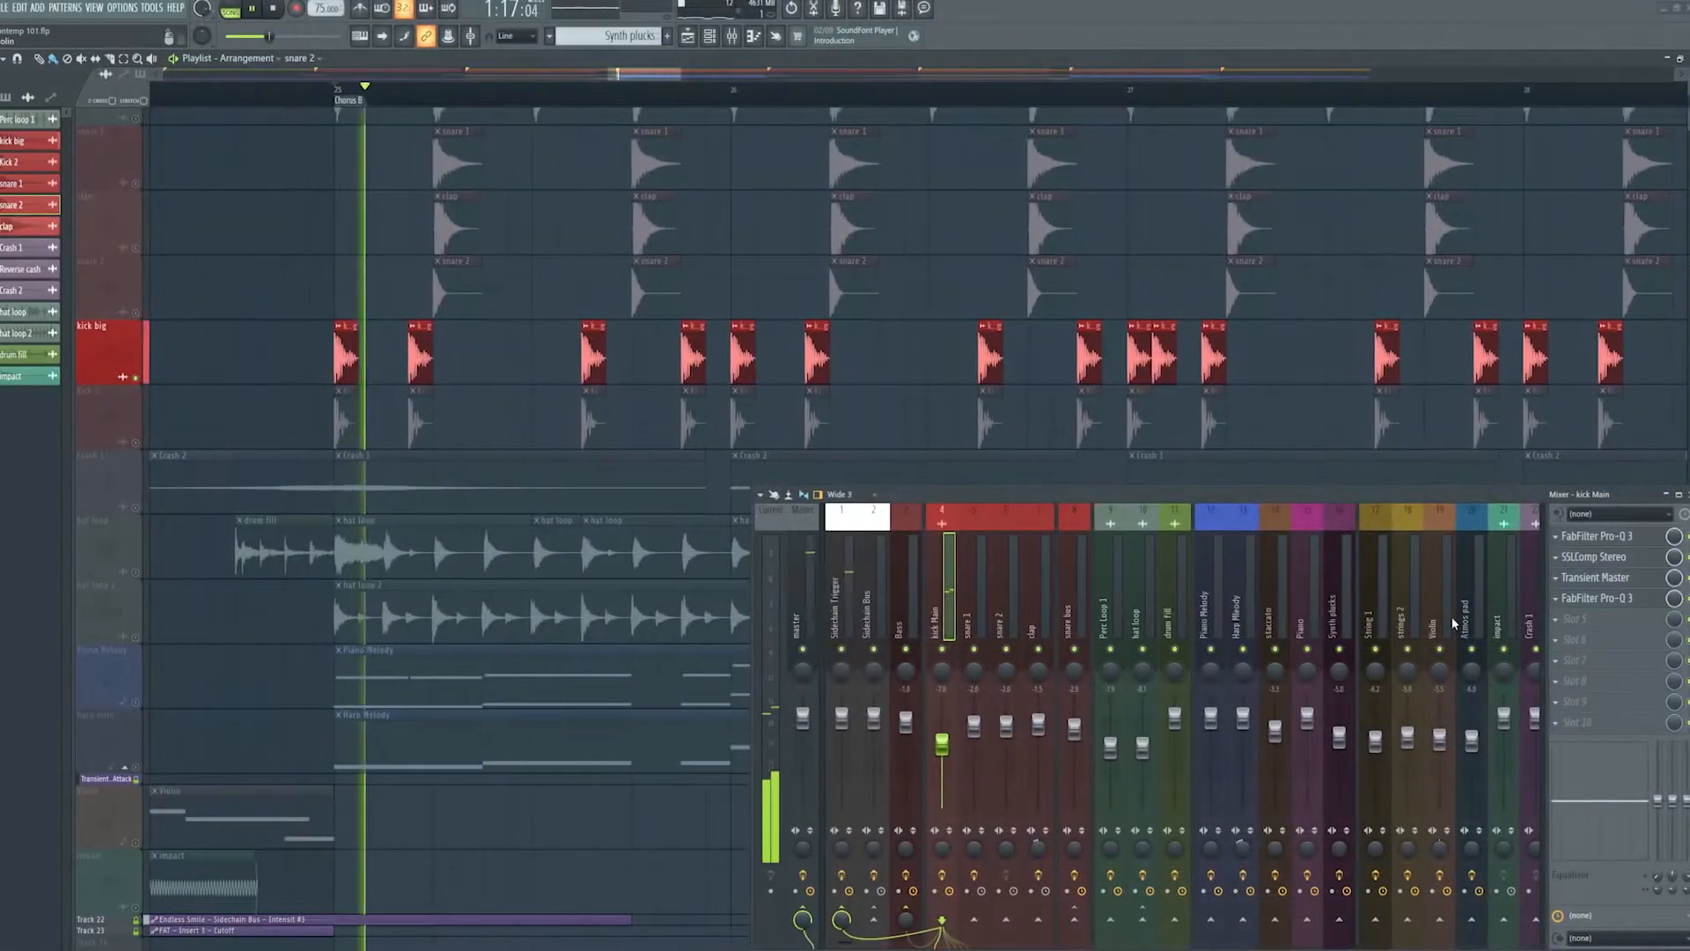
# Step: Open the kick Main track's equalizer and SSLComp Stereo, lower the compressor's Release, and close the compressor
pyautogui.click(1629, 537)
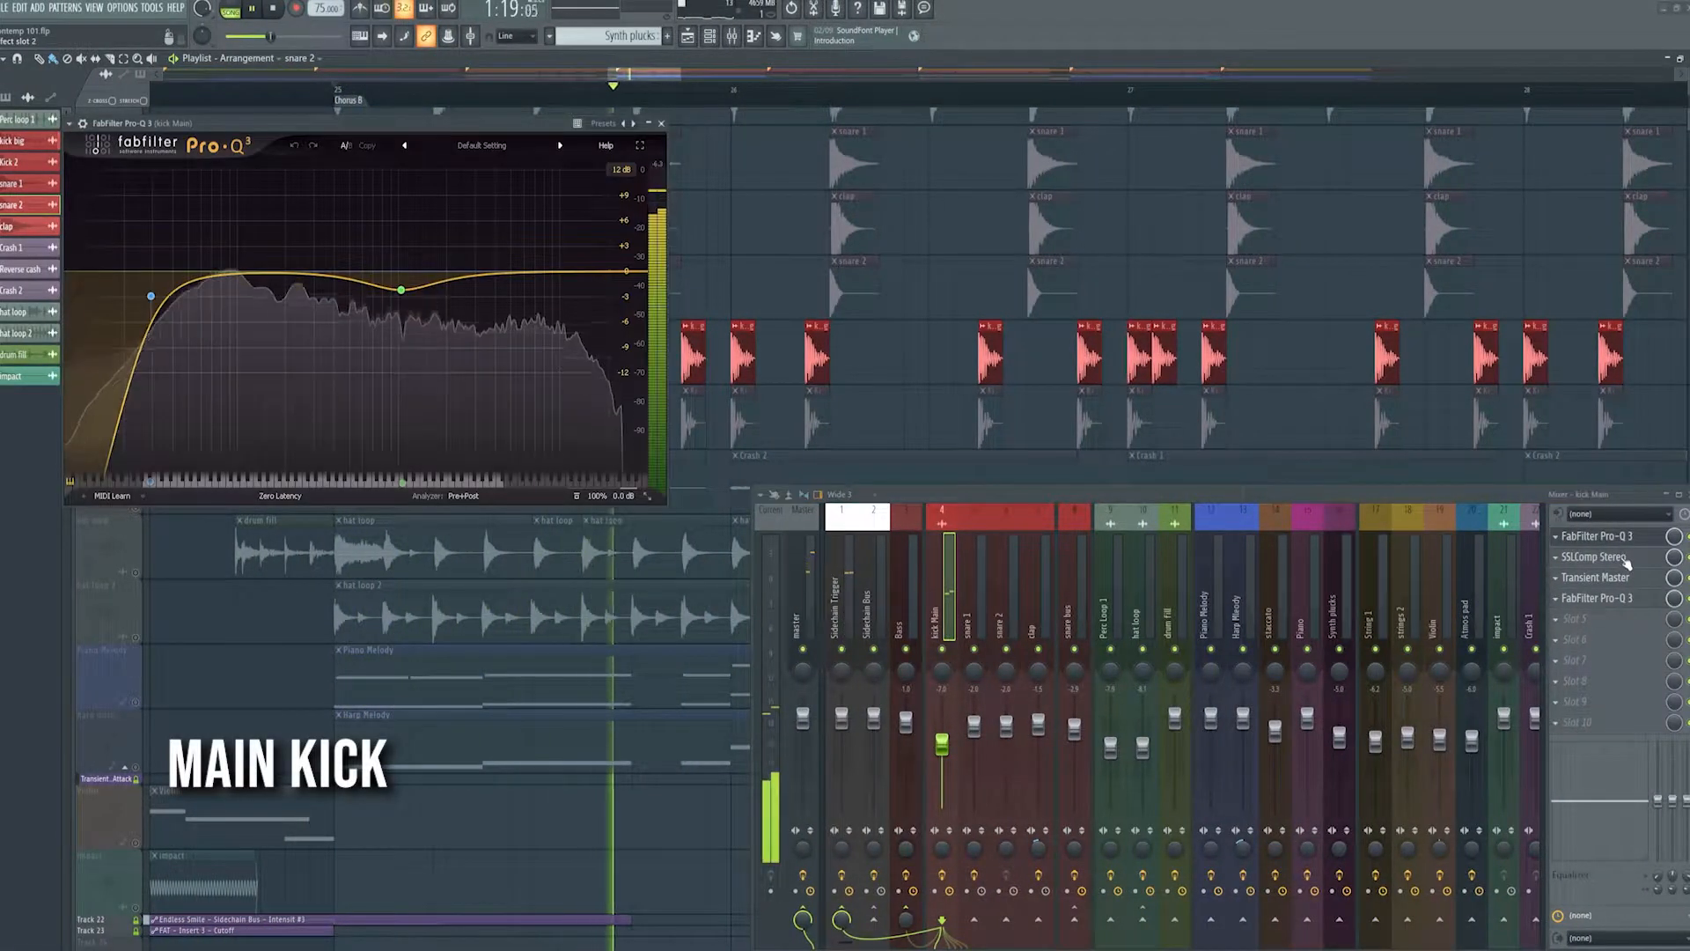
pyautogui.click(1628, 560)
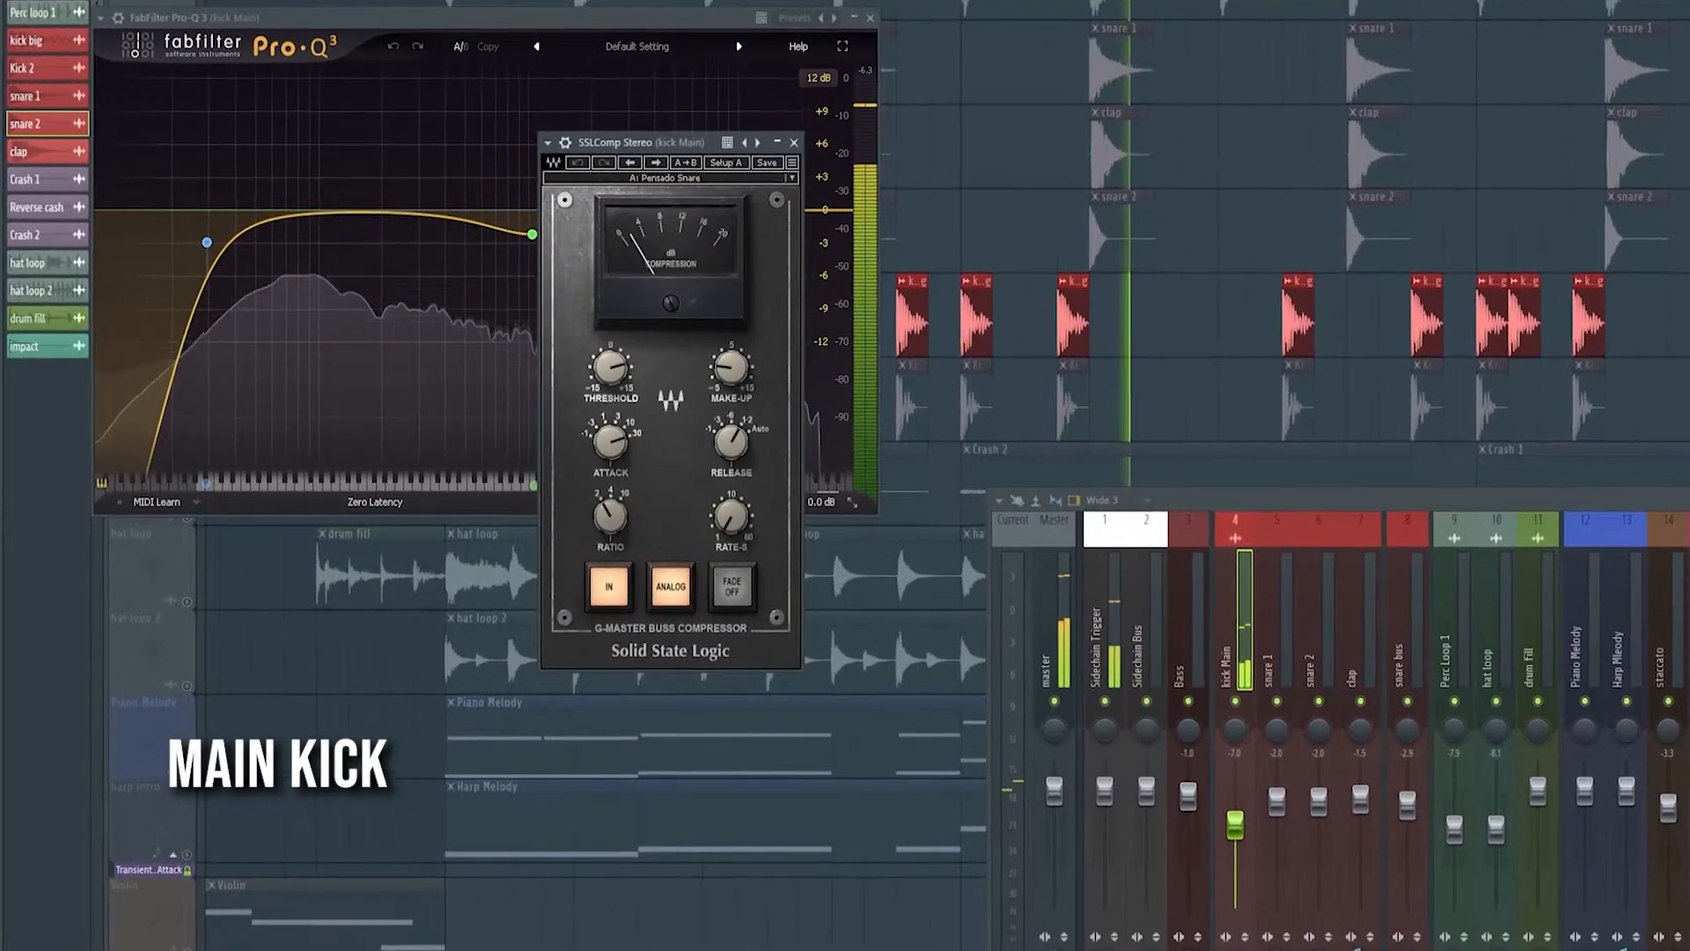
pyautogui.moveTo(740, 443); pyautogui.dragTo(739, 460)
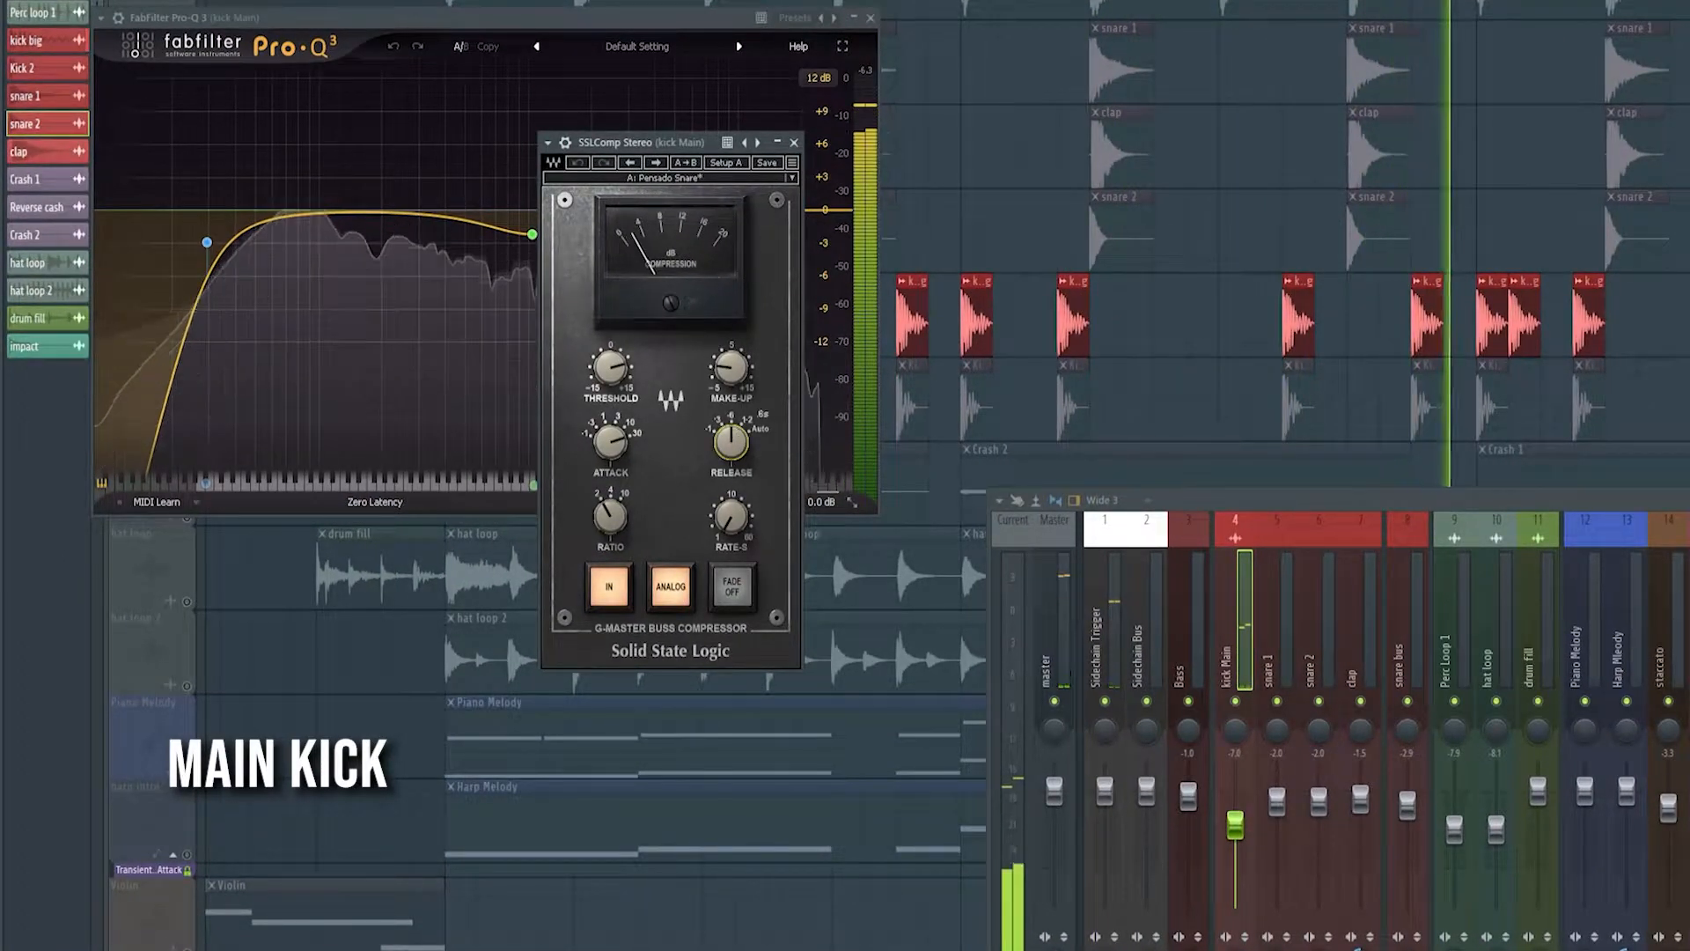
pyautogui.click(794, 142)
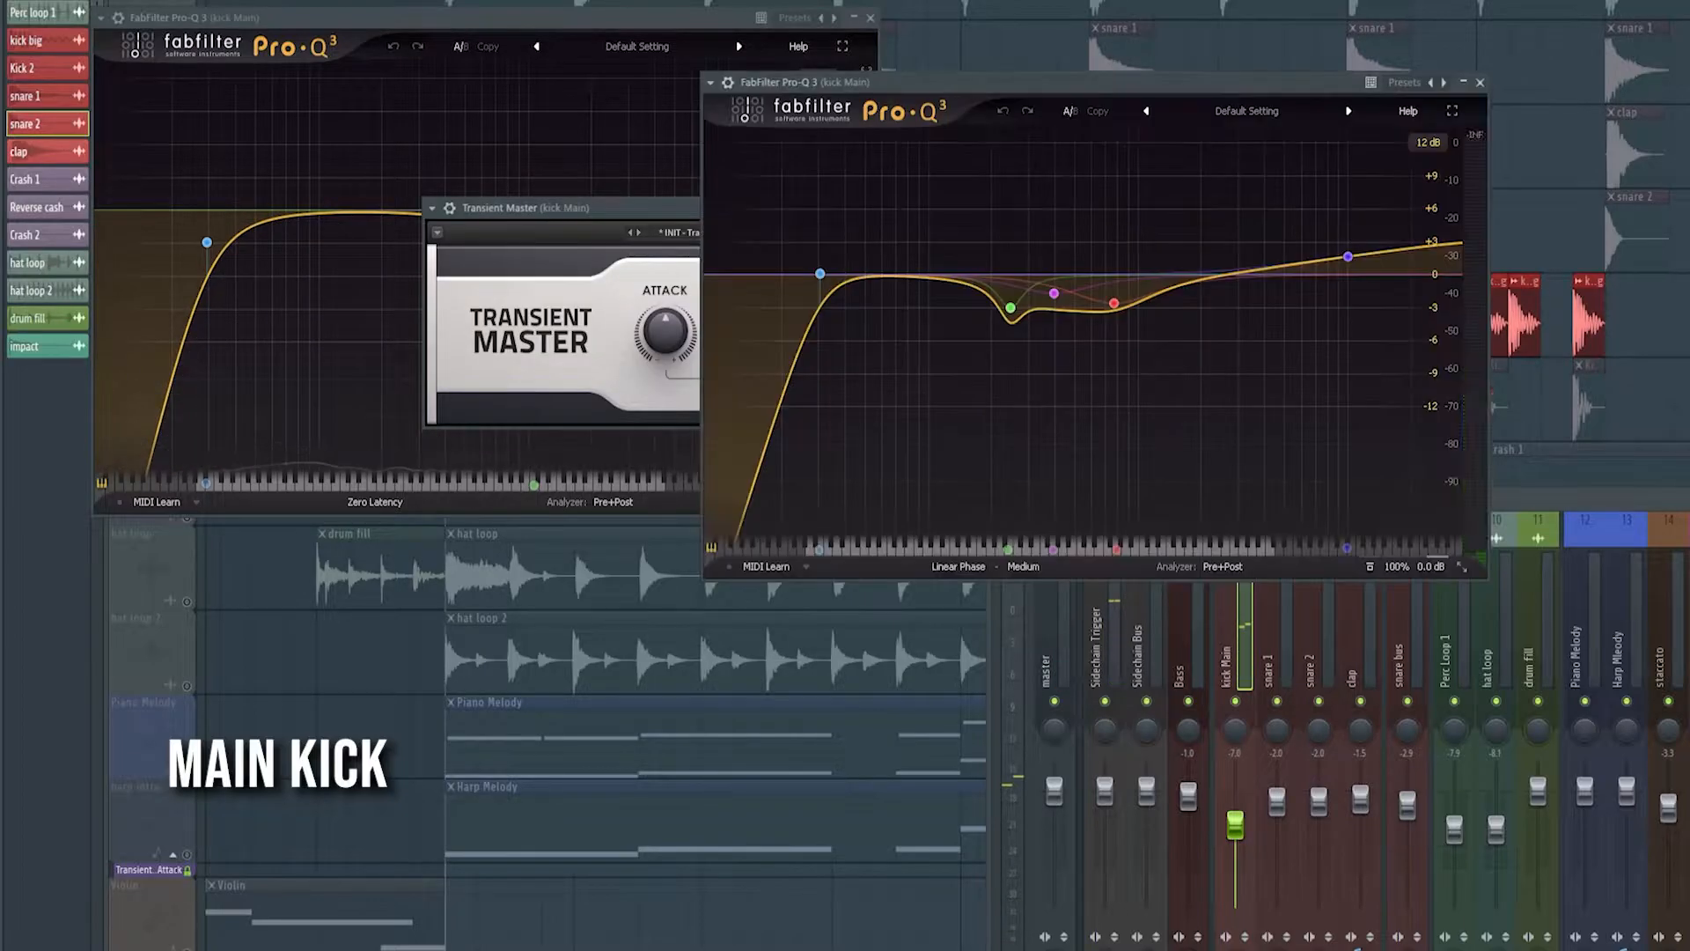
pyautogui.press('space')
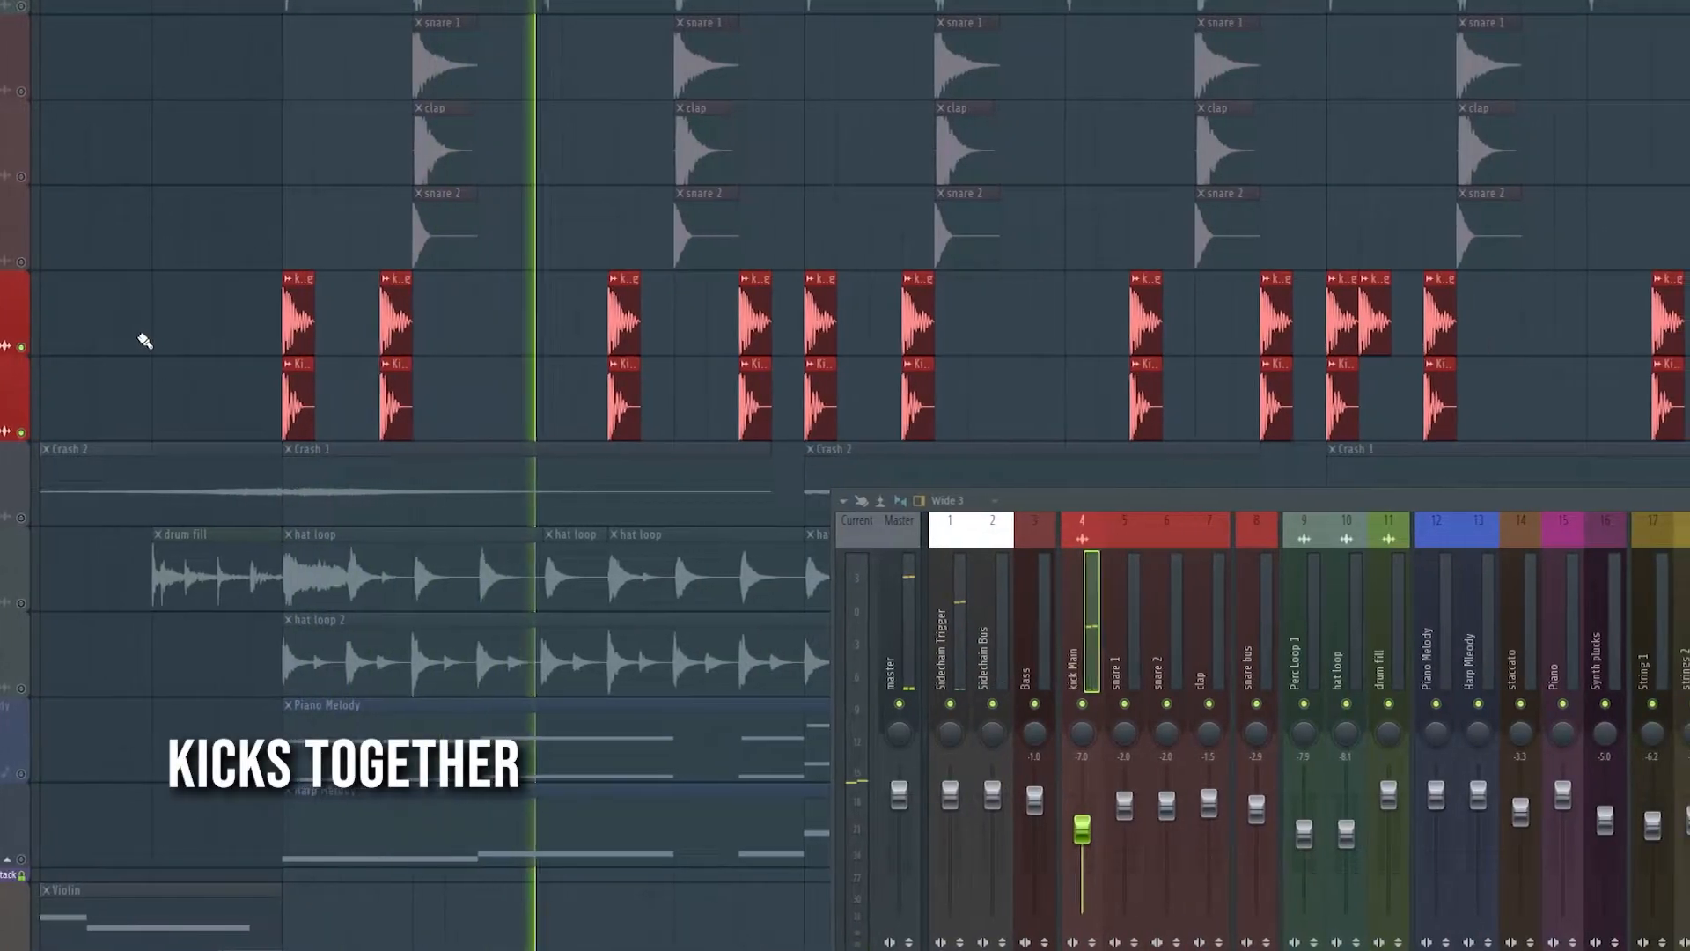
# Step: View the hat loop clip's sample settings and close them, and open the hat loop 2 sample settings fully in view
pyautogui.scroll(-1, 307, 338)
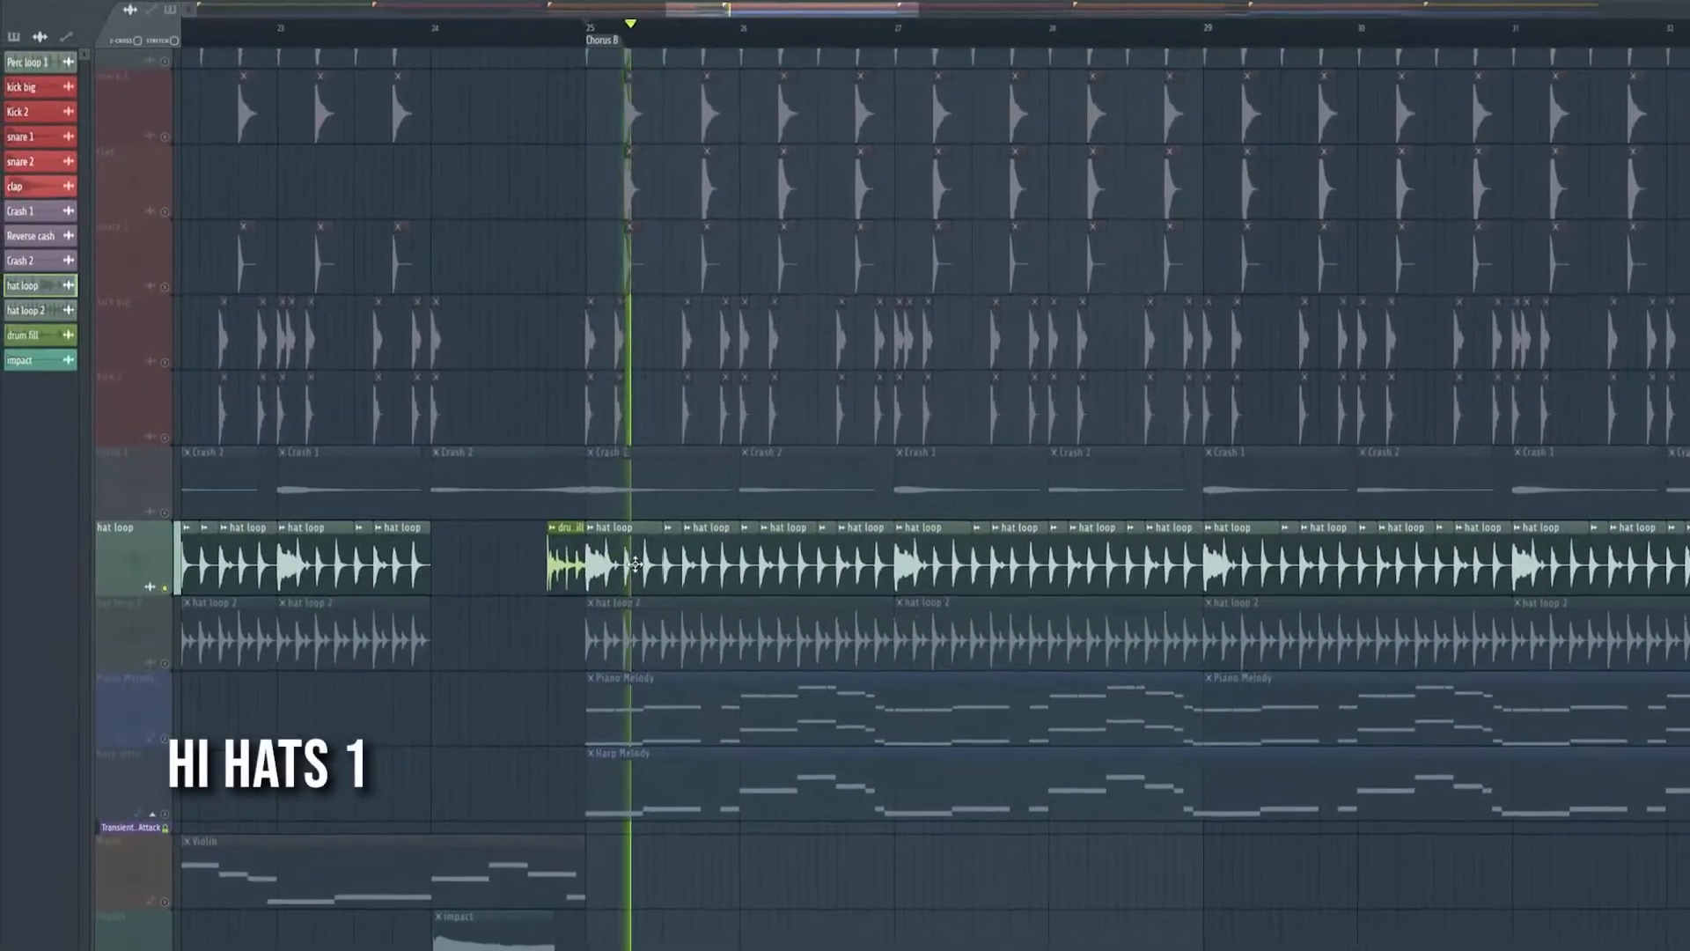
pyautogui.doubleClick(633, 564)
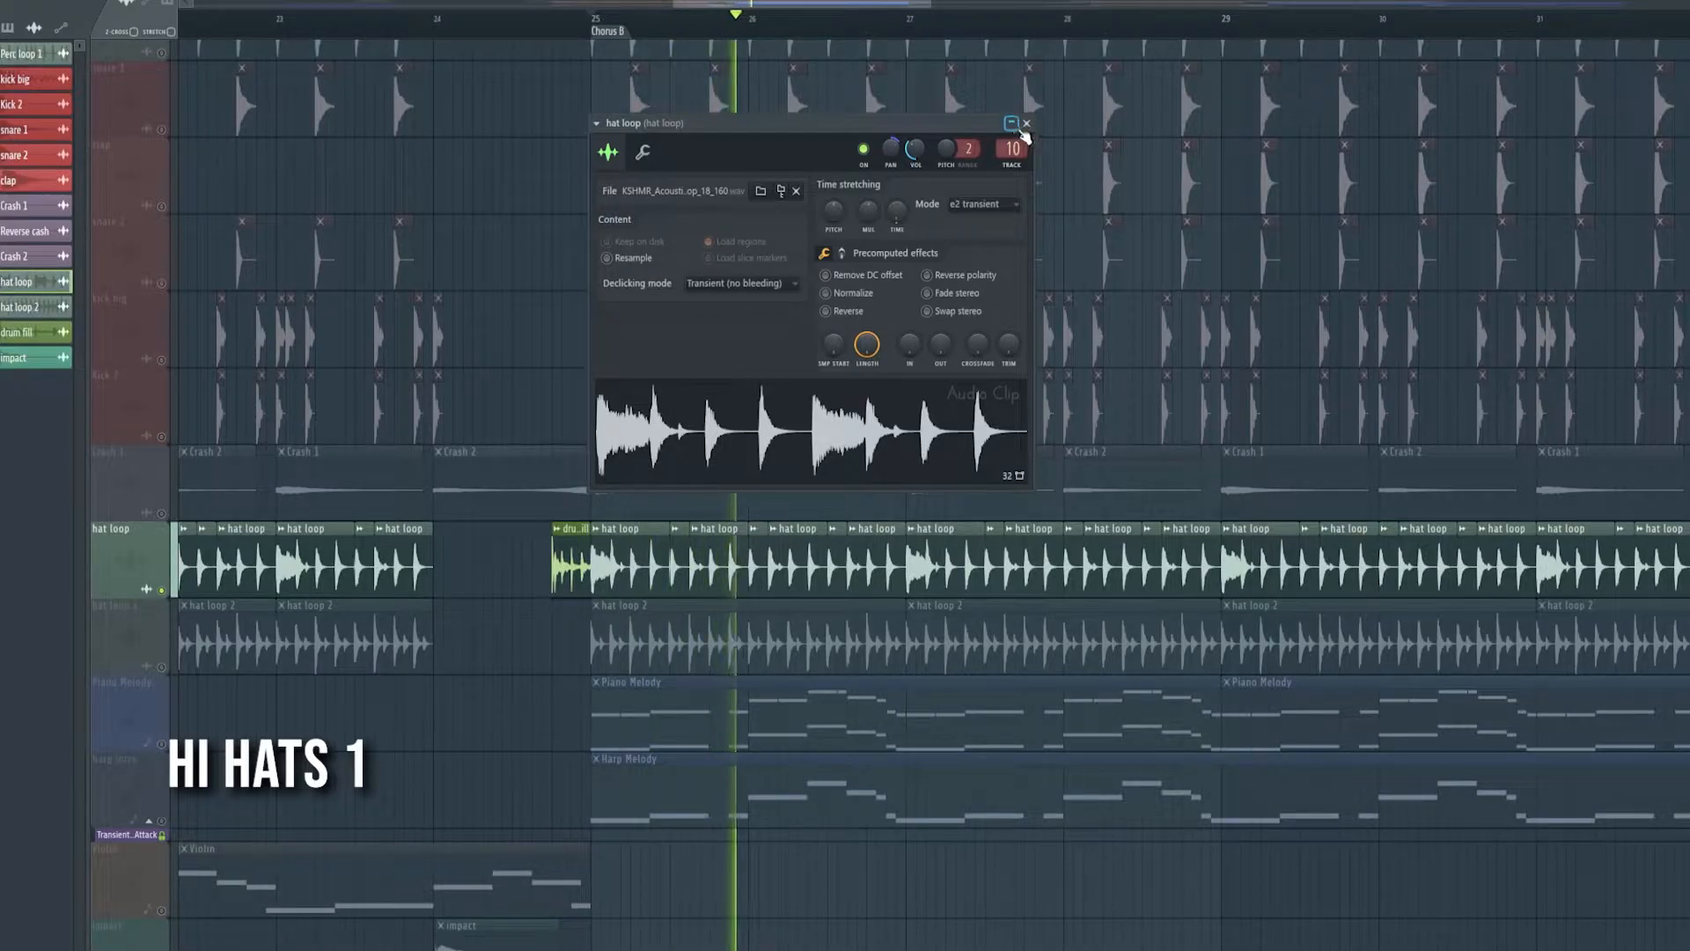
pyautogui.click(1026, 124)
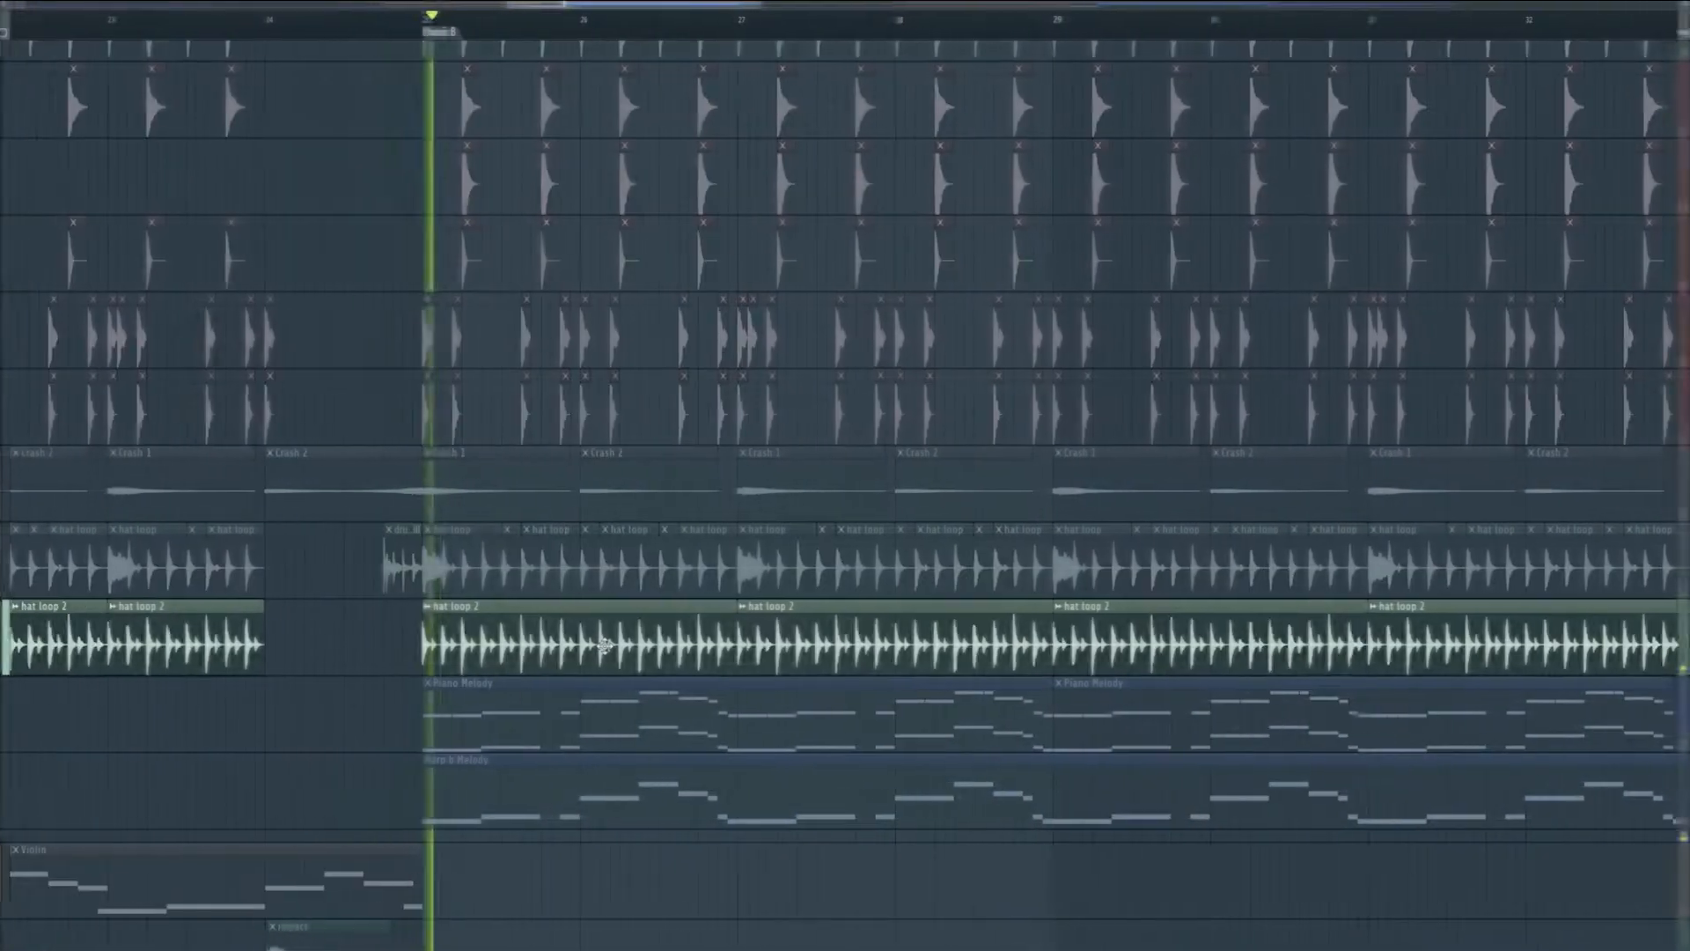
pyautogui.doubleClick(616, 645)
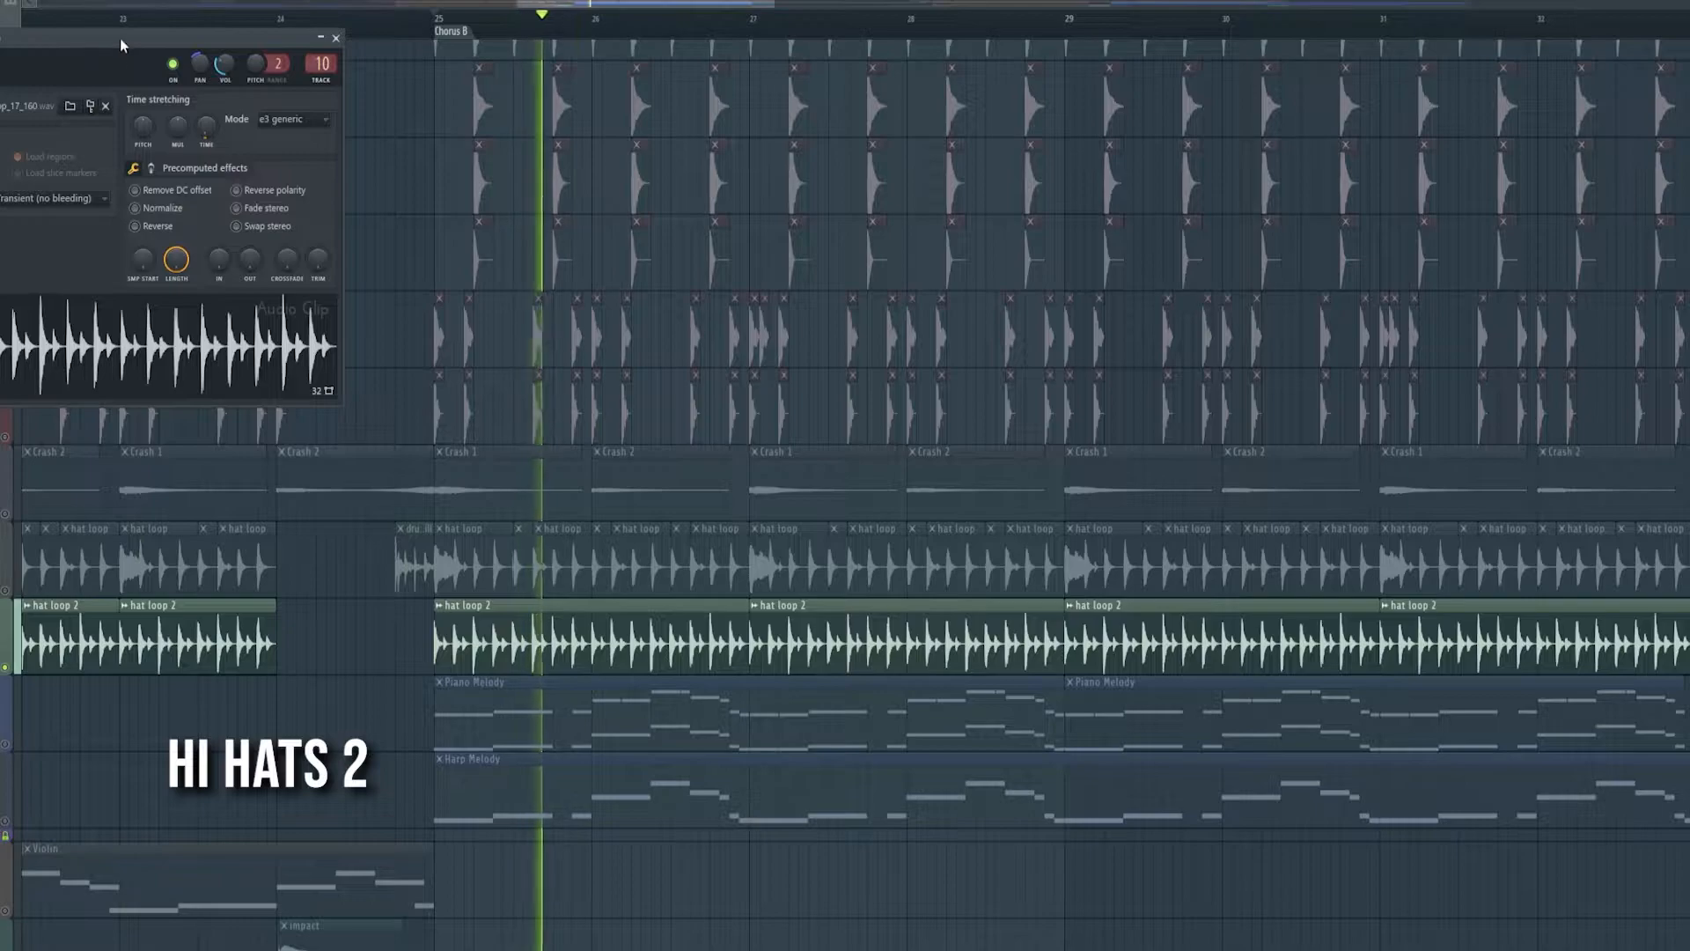
pyautogui.moveTo(119, 38); pyautogui.dragTo(1108, 88)
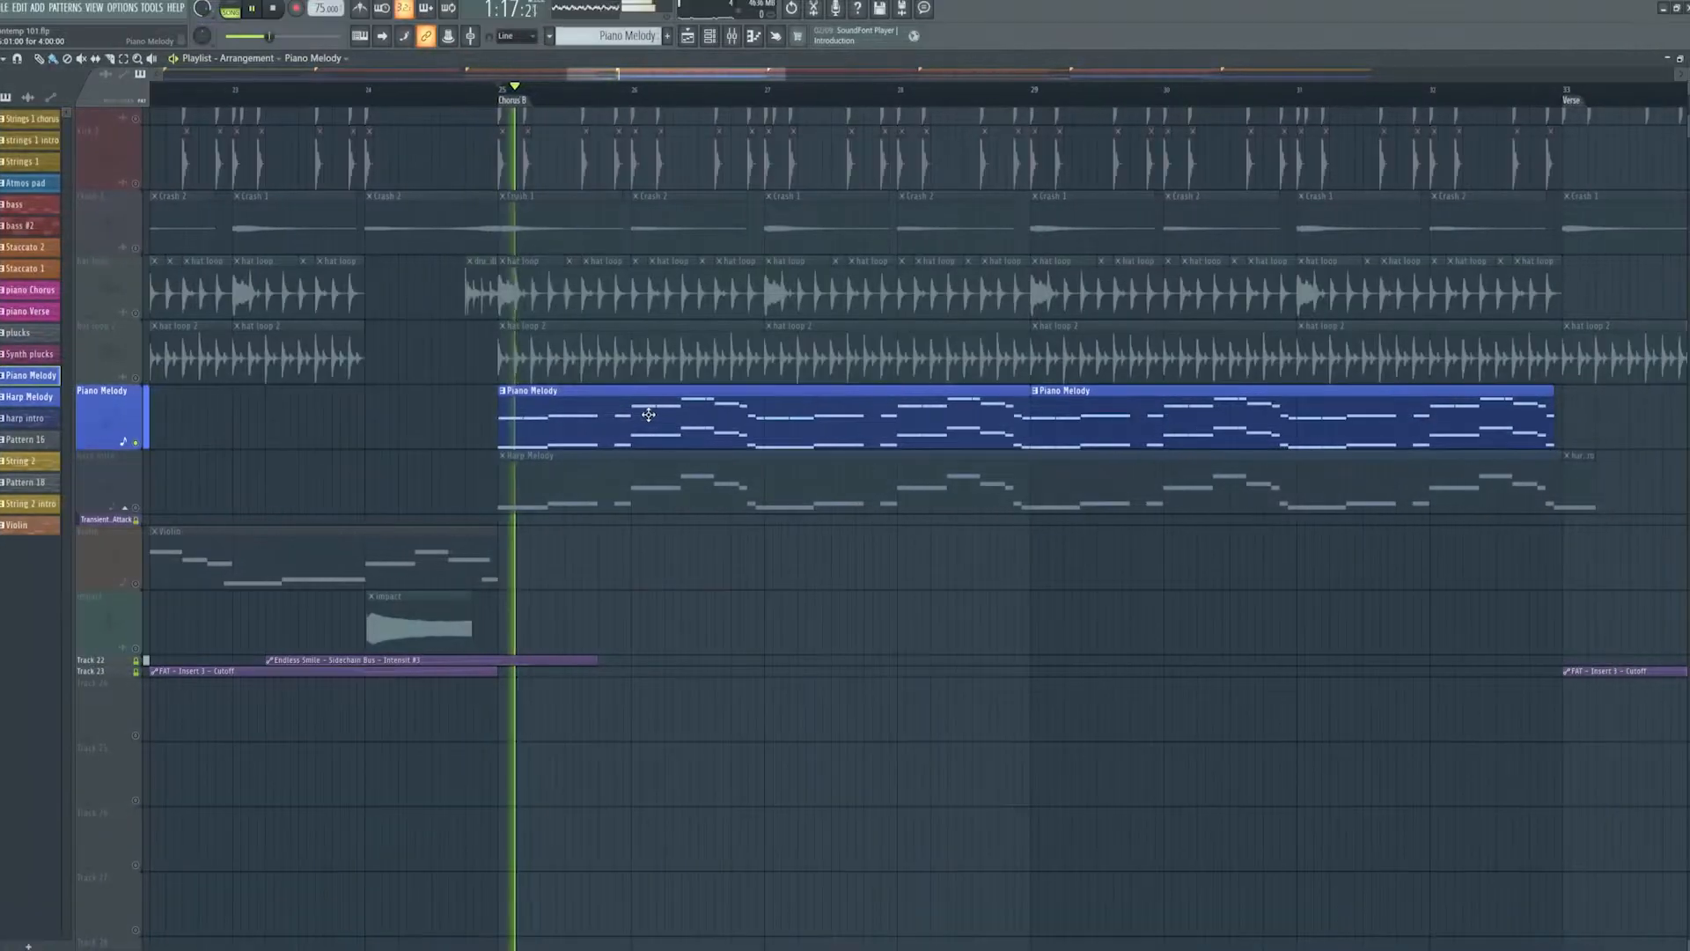
# Step: View the Piano Melody clip's notes in the piano roll and bring up the mixer to inspect its effects
pyautogui.scroll(-3, 647, 418)
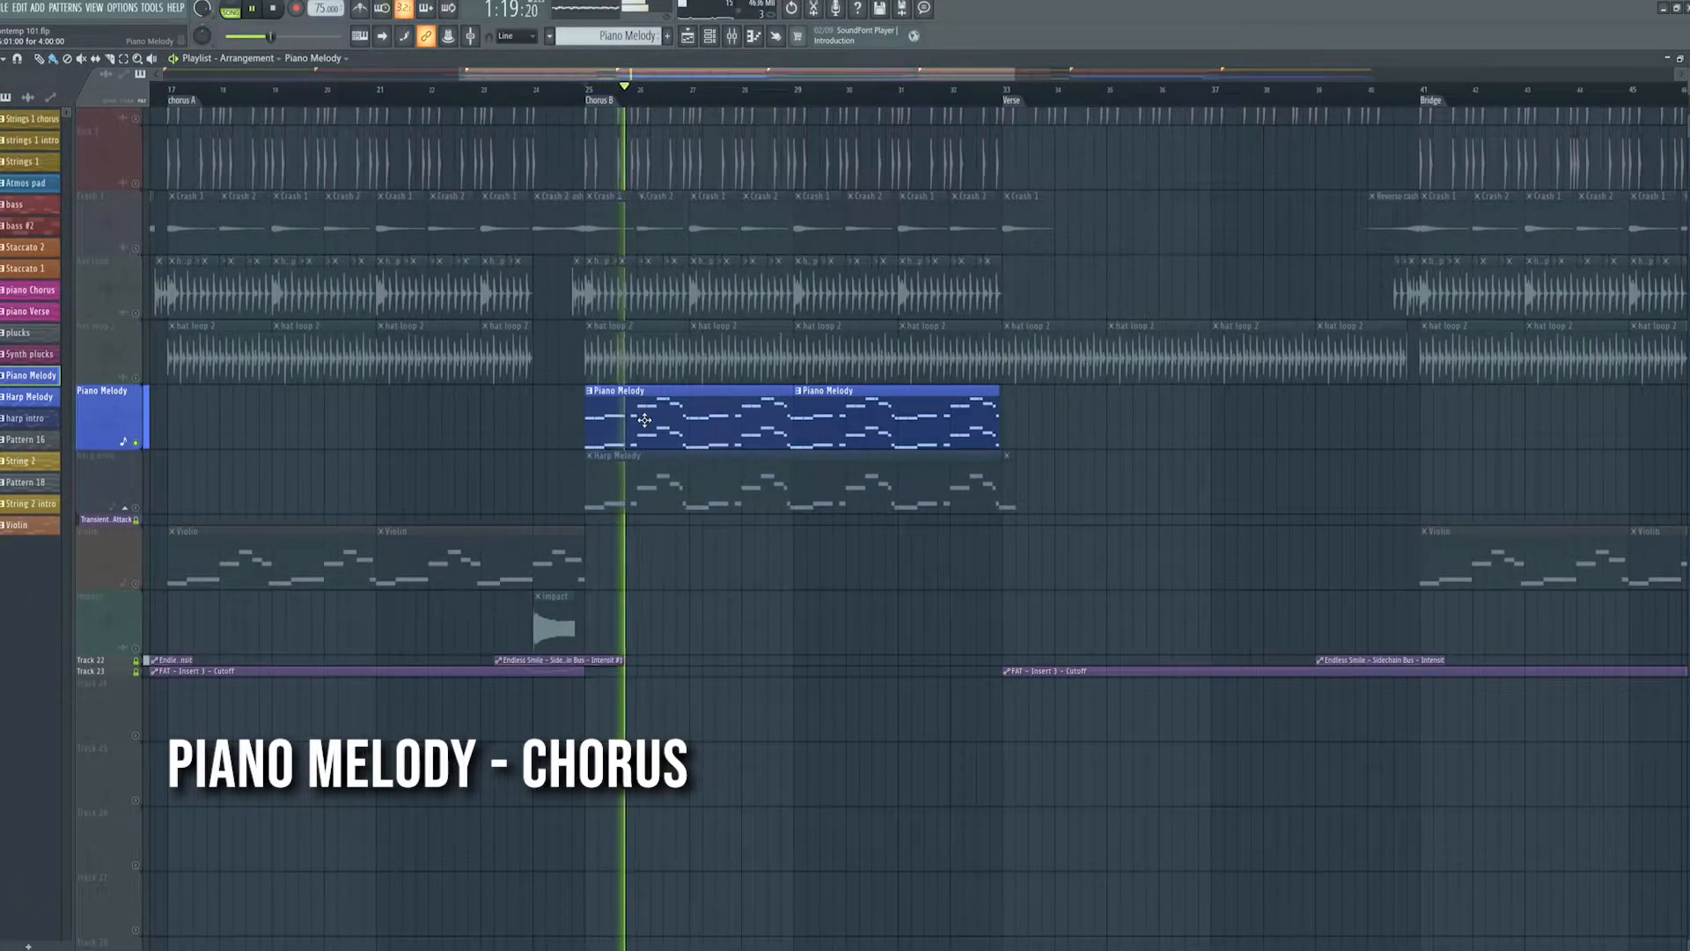
pyautogui.doubleClick(694, 417)
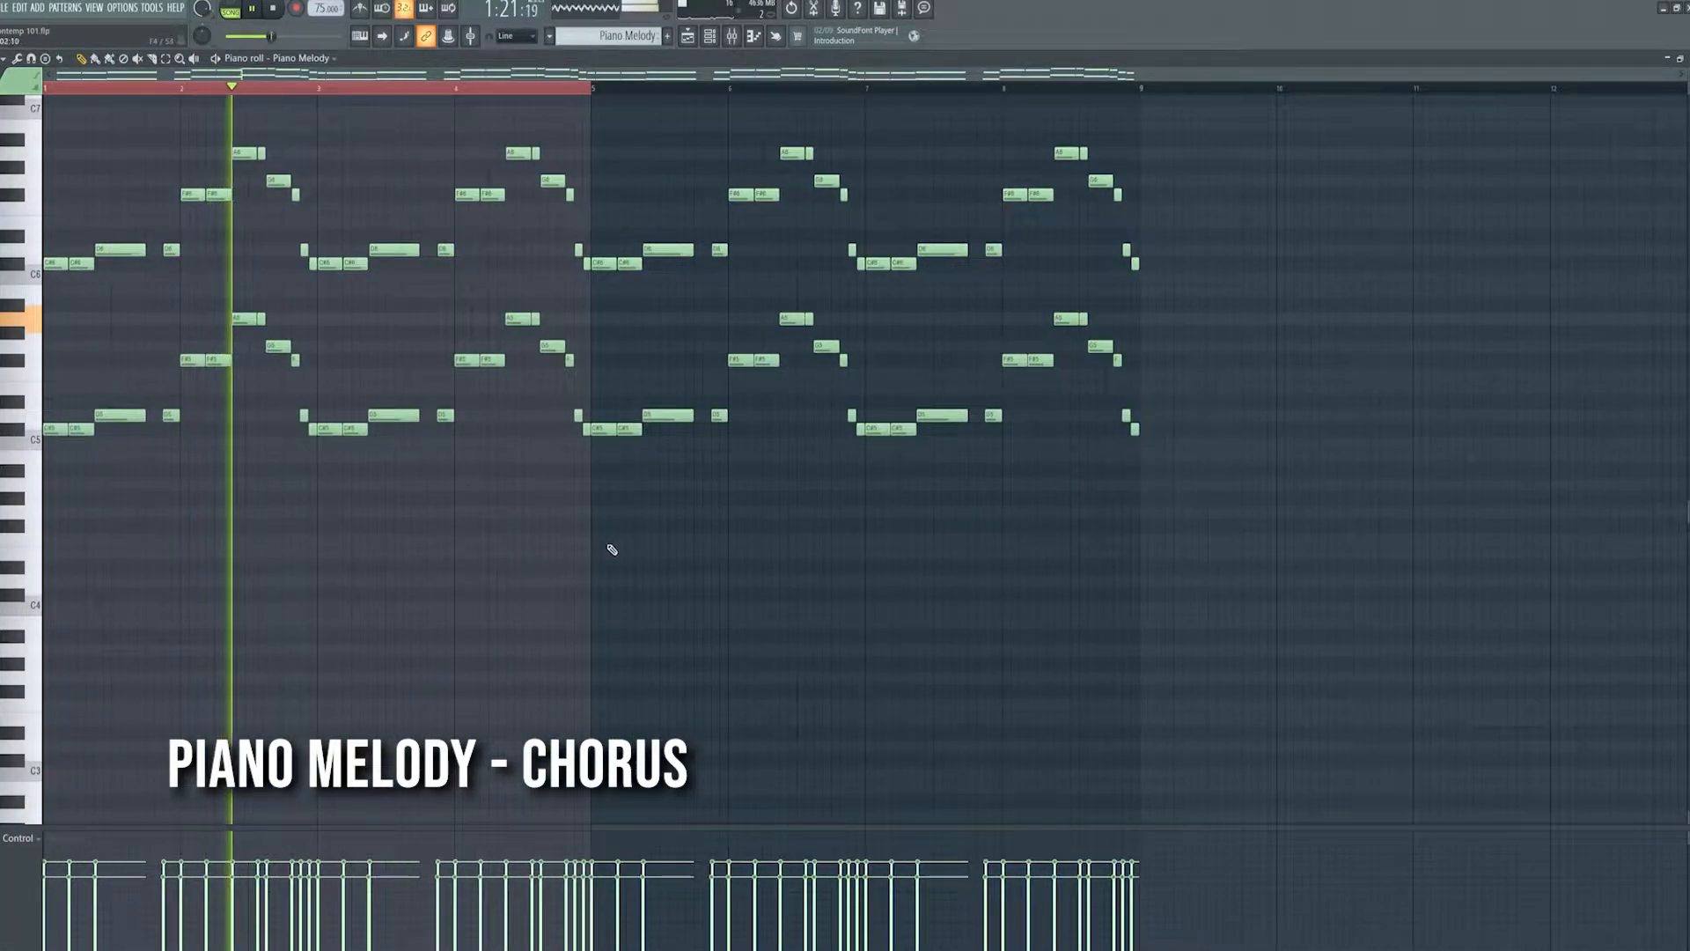
pyautogui.click(732, 40)
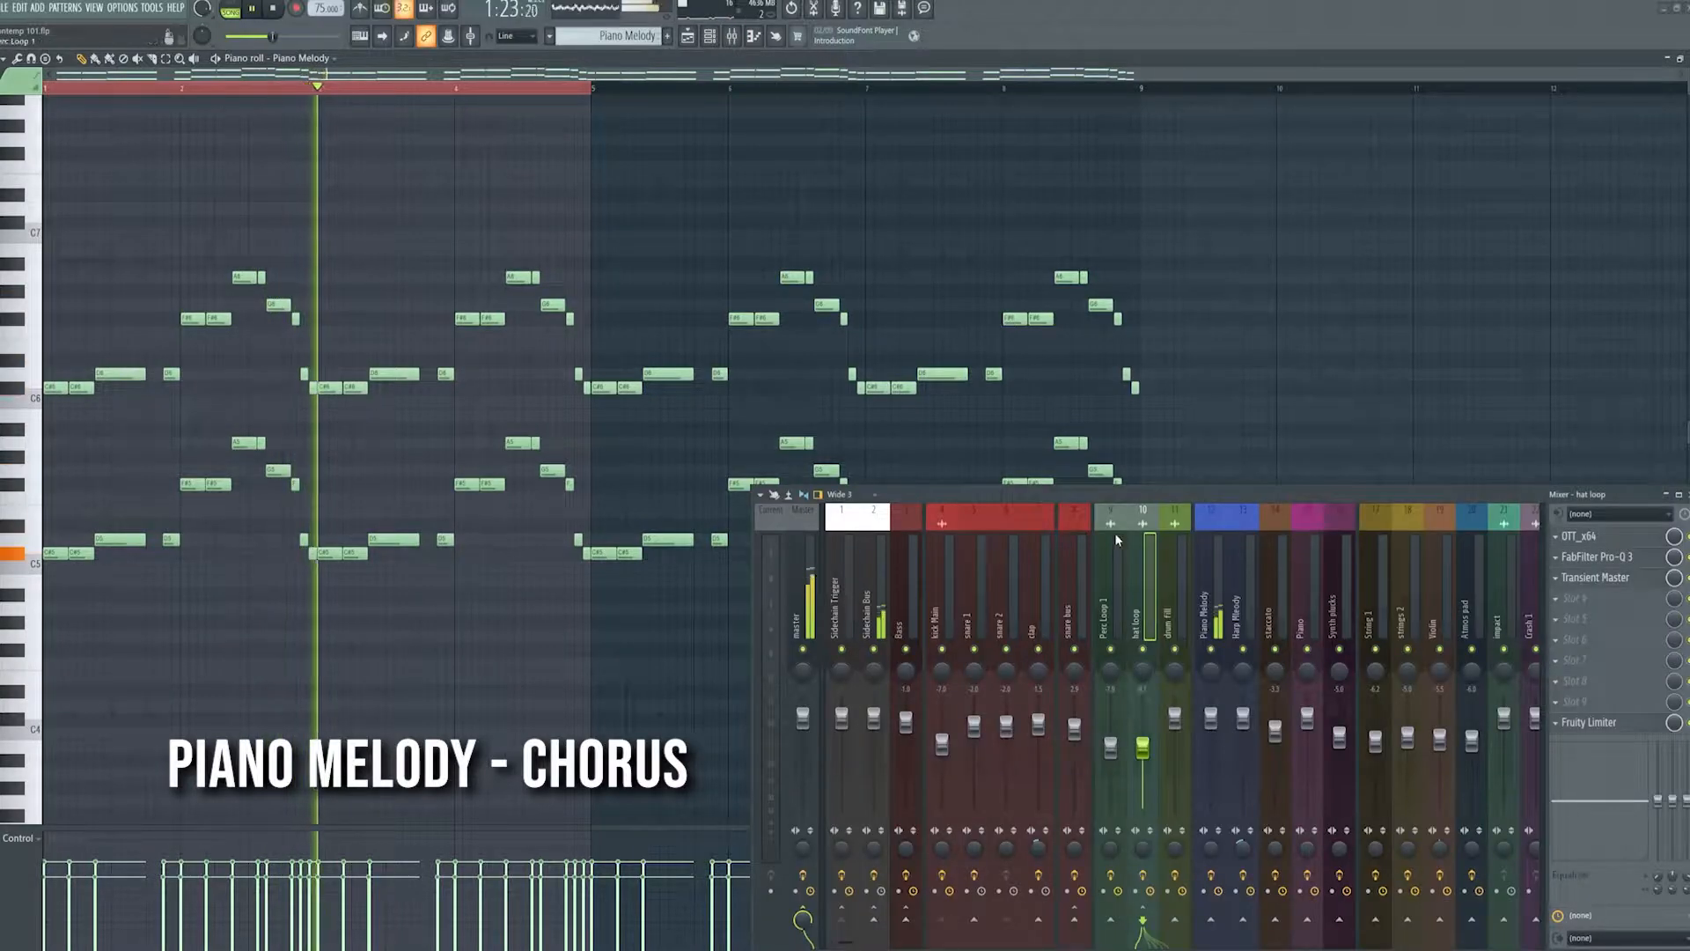
pyautogui.click(1584, 578)
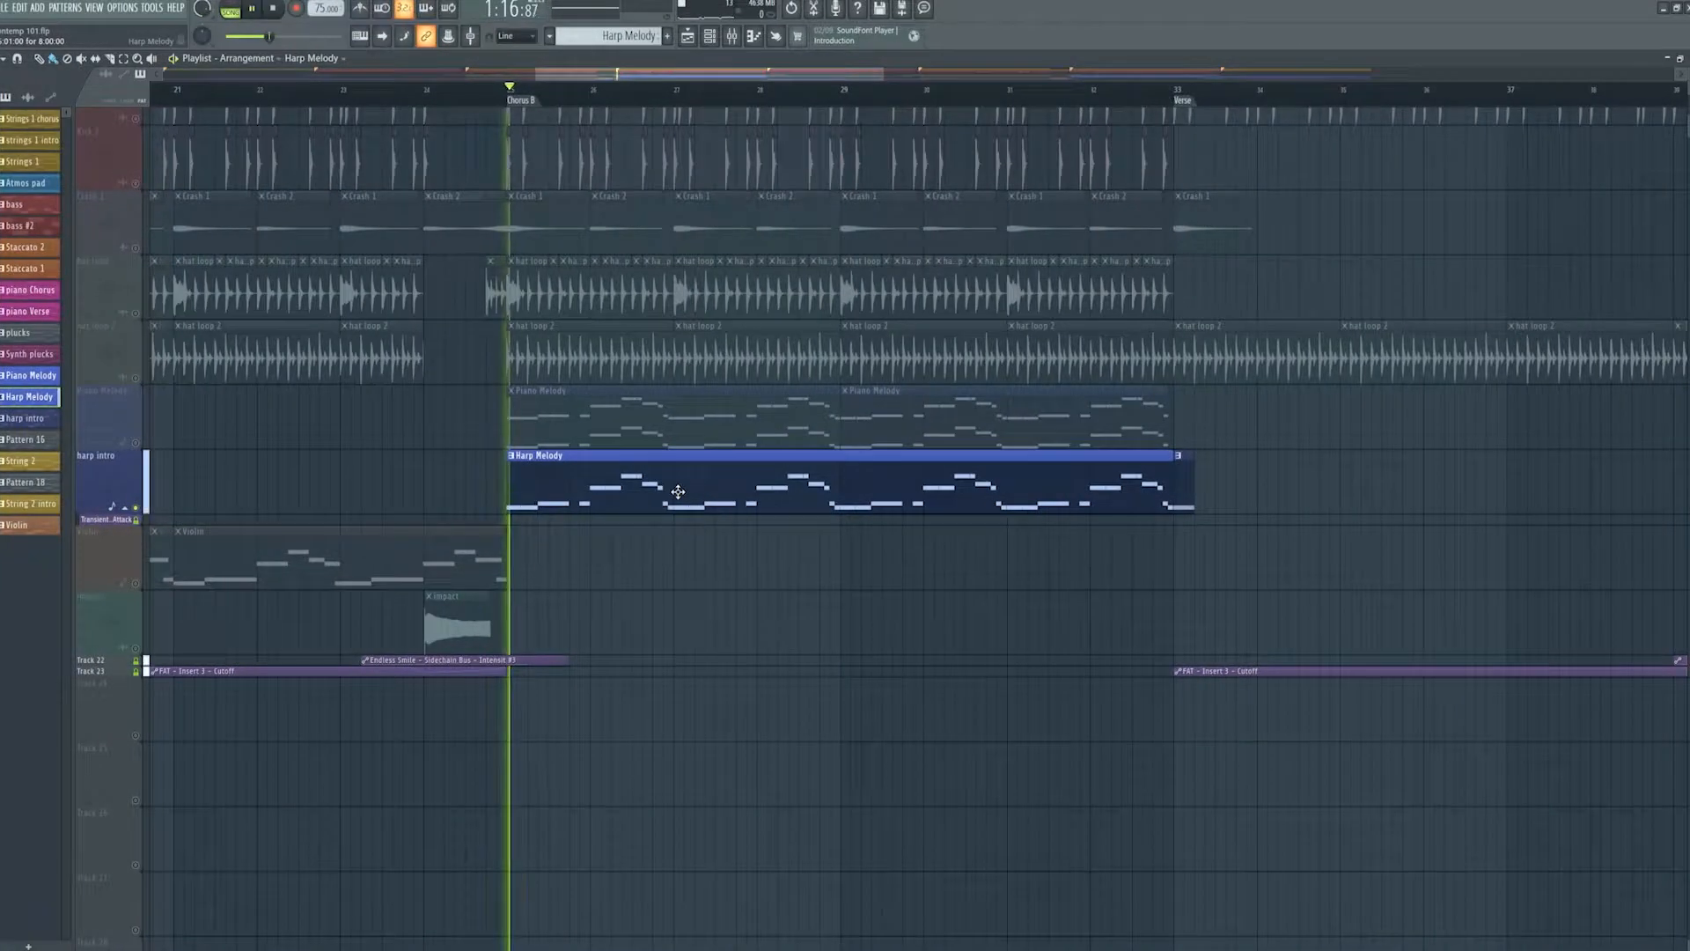
# Step: View the Harp Melody clip's notes and its Nexus 3 instrument's Harp And Strings preset in the librarian, and close the instrument
pyautogui.doubleClick(684, 498)
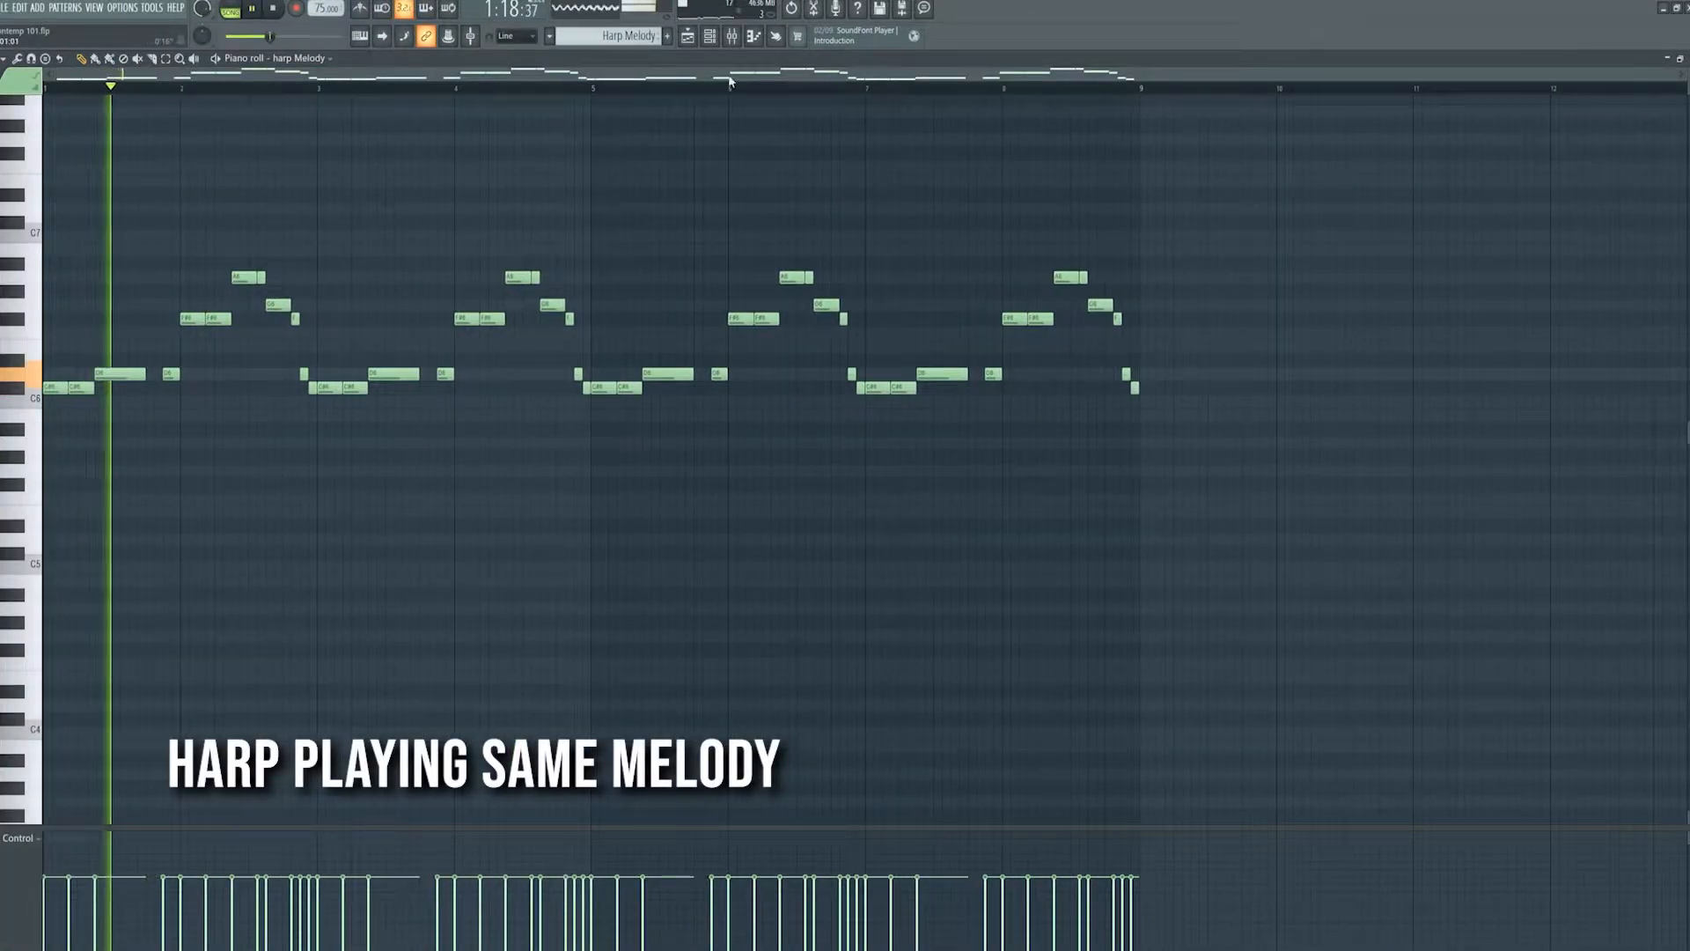
pyautogui.click(713, 40)
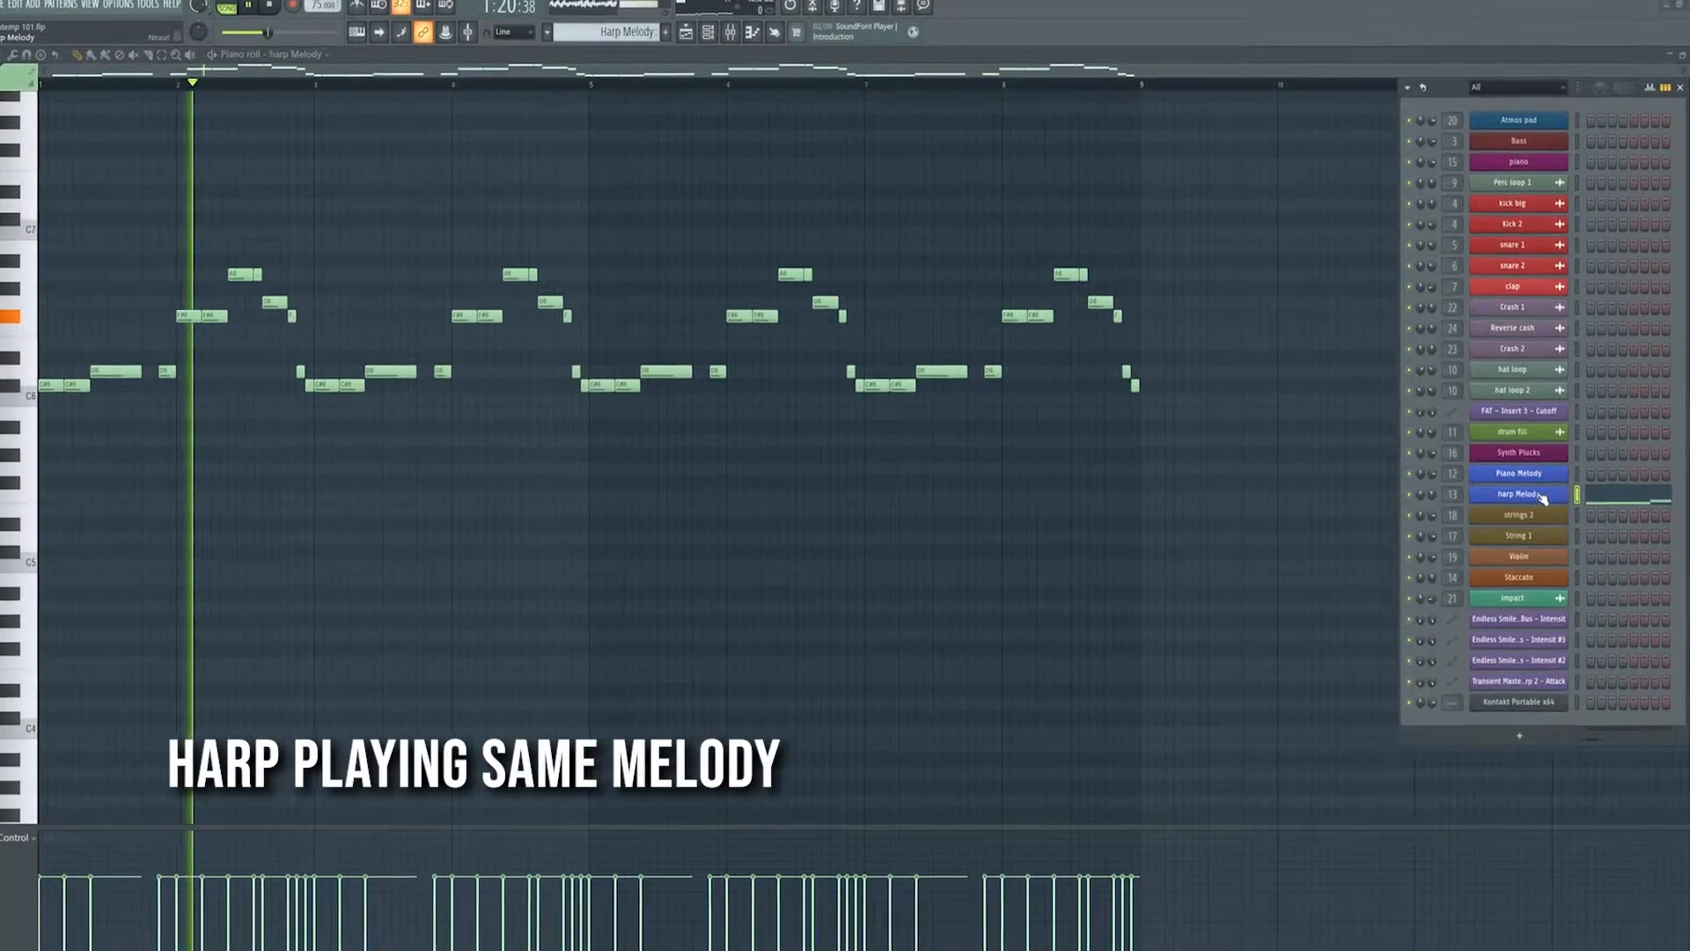
pyautogui.click(1535, 497)
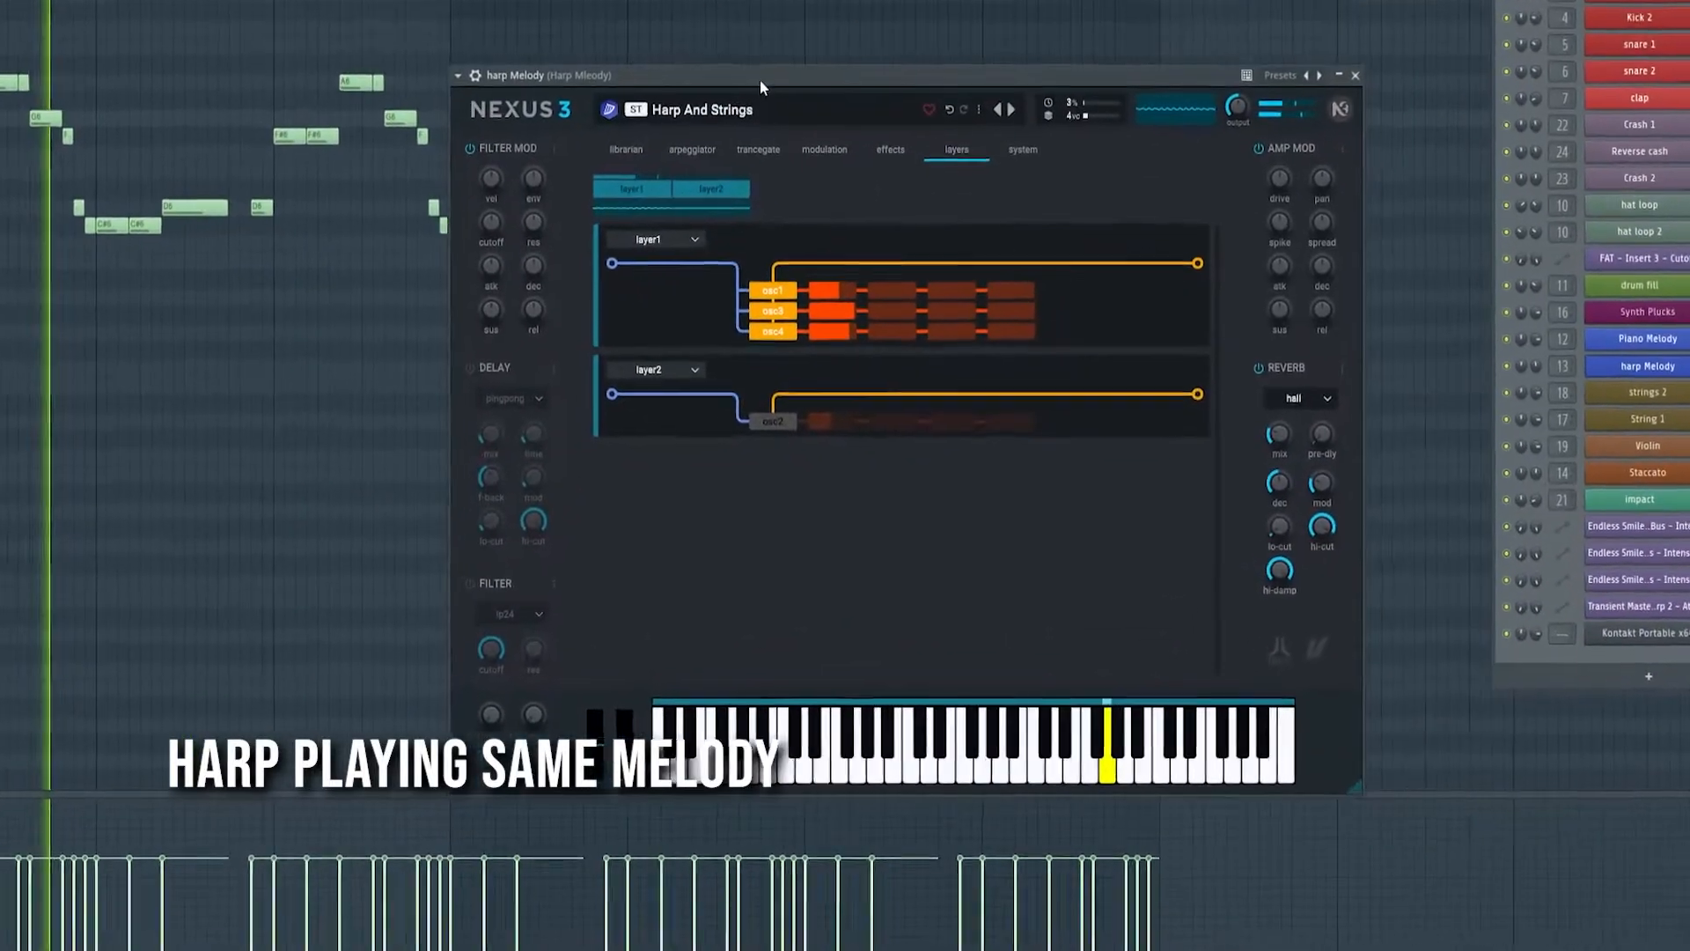
pyautogui.click(1025, 128)
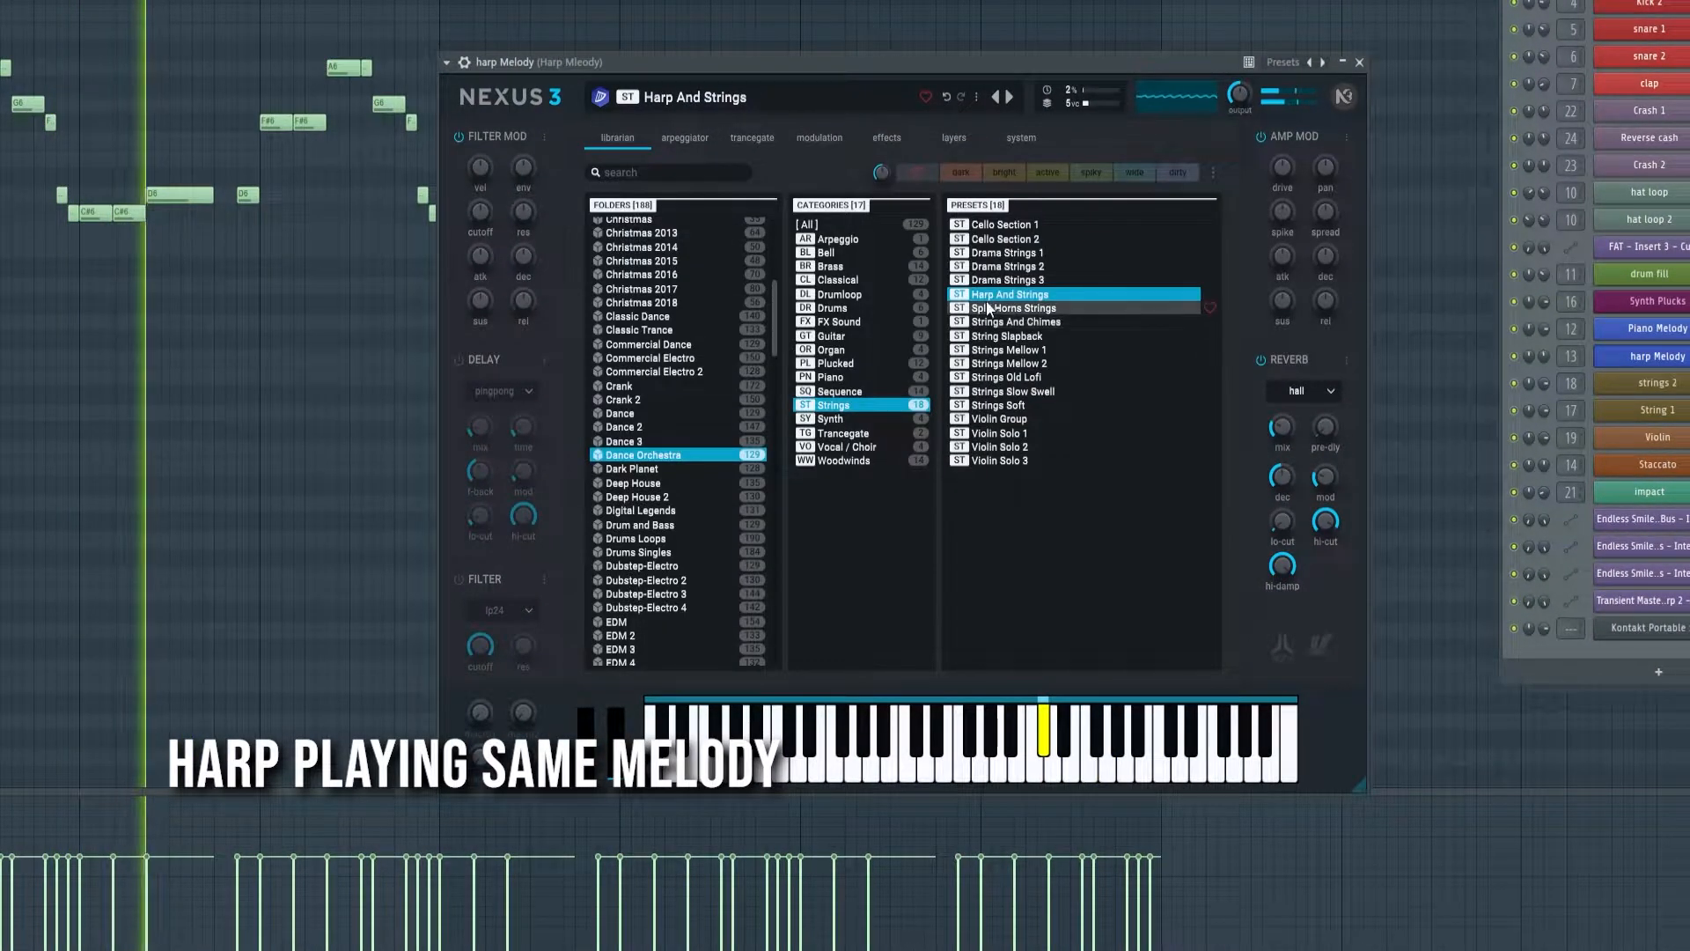
pyautogui.click(1360, 63)
# Step: Inspect the Harp Melody mixer track's effects, including FabFilter Saturn 2, OTT, Transient Master, L2 Stereo and ValhallaVintageVerb
pyautogui.press('F9')
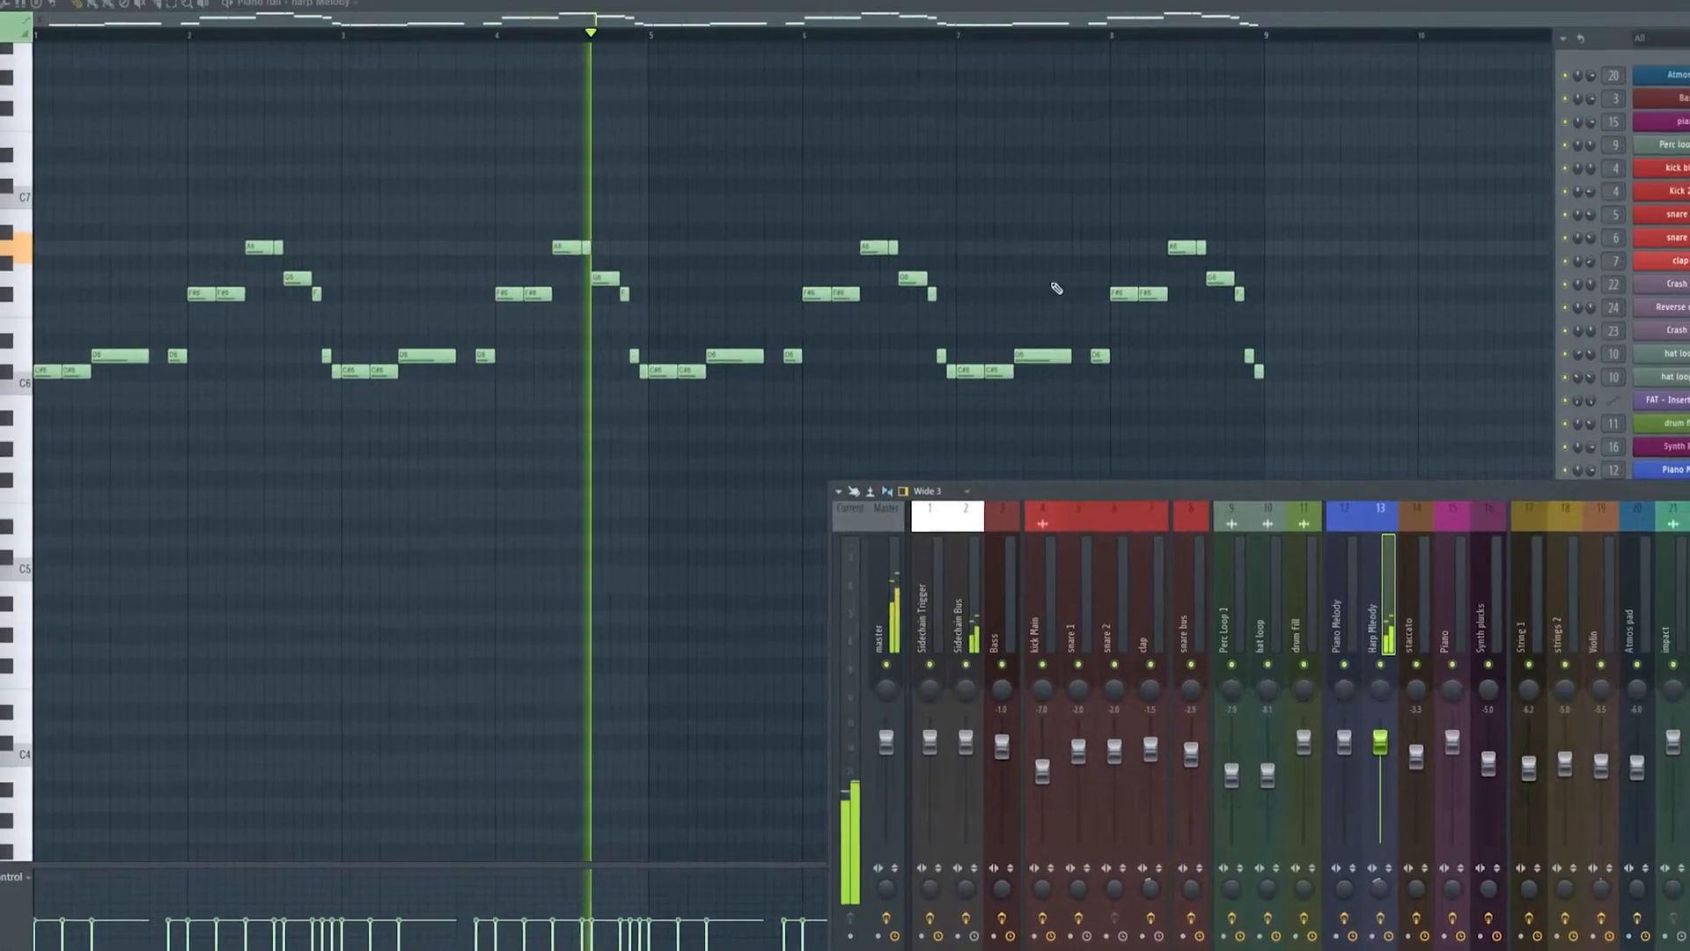
pyautogui.click(1689, 568)
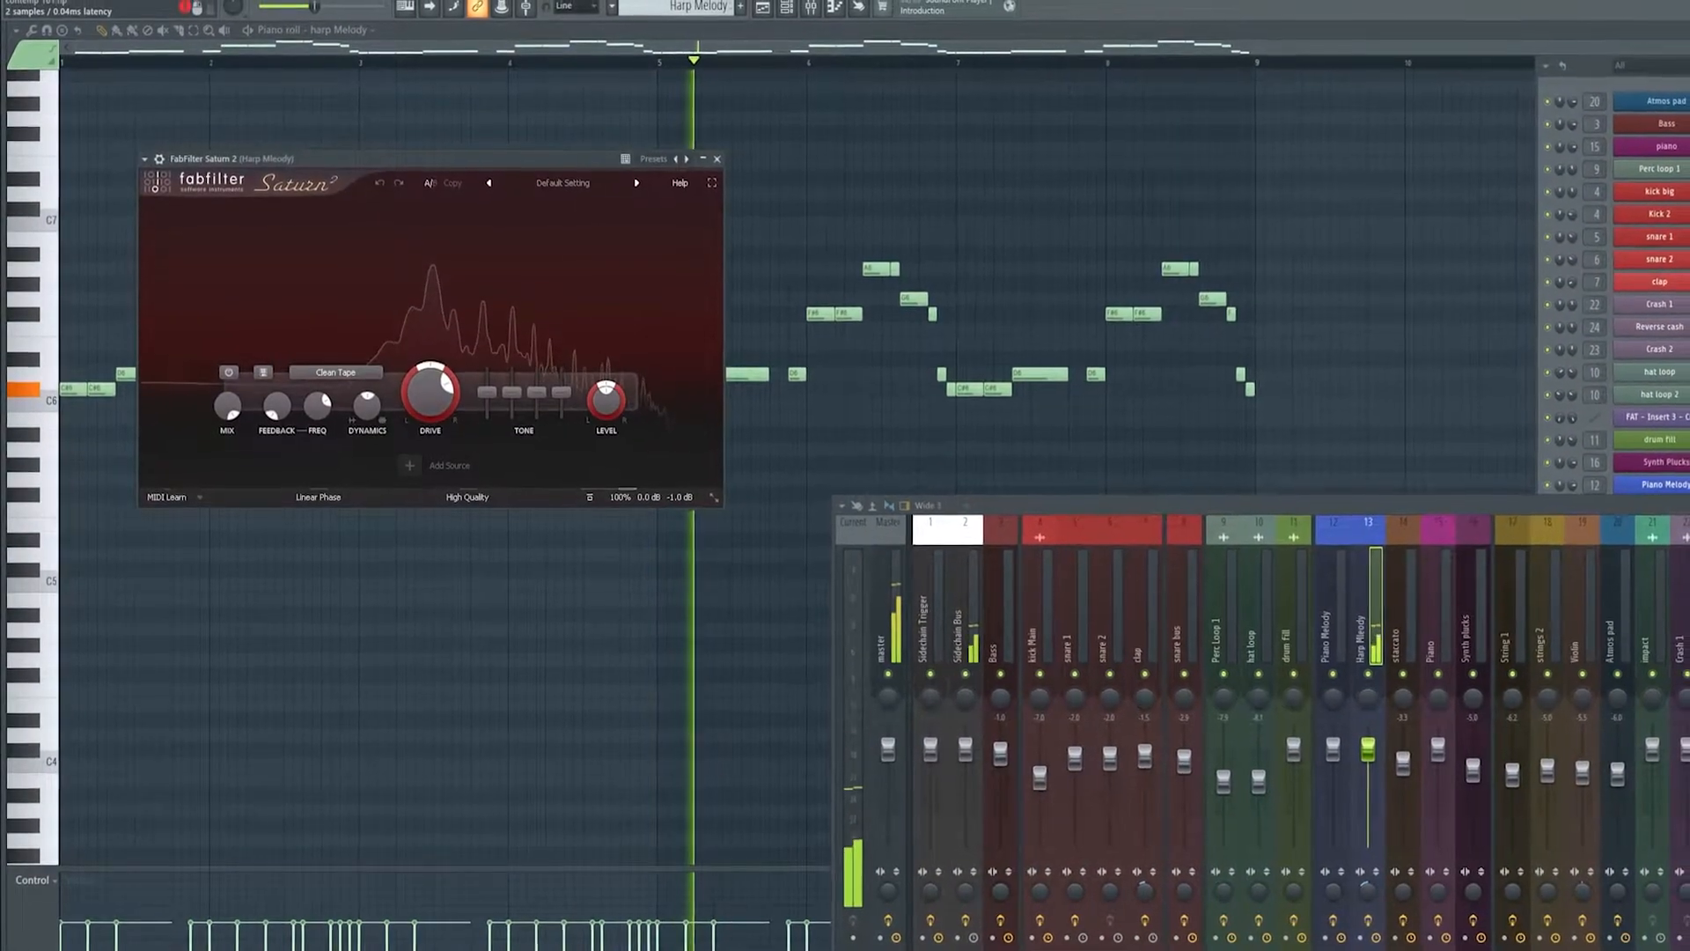
pyautogui.click(1683, 595)
pyautogui.click(1683, 617)
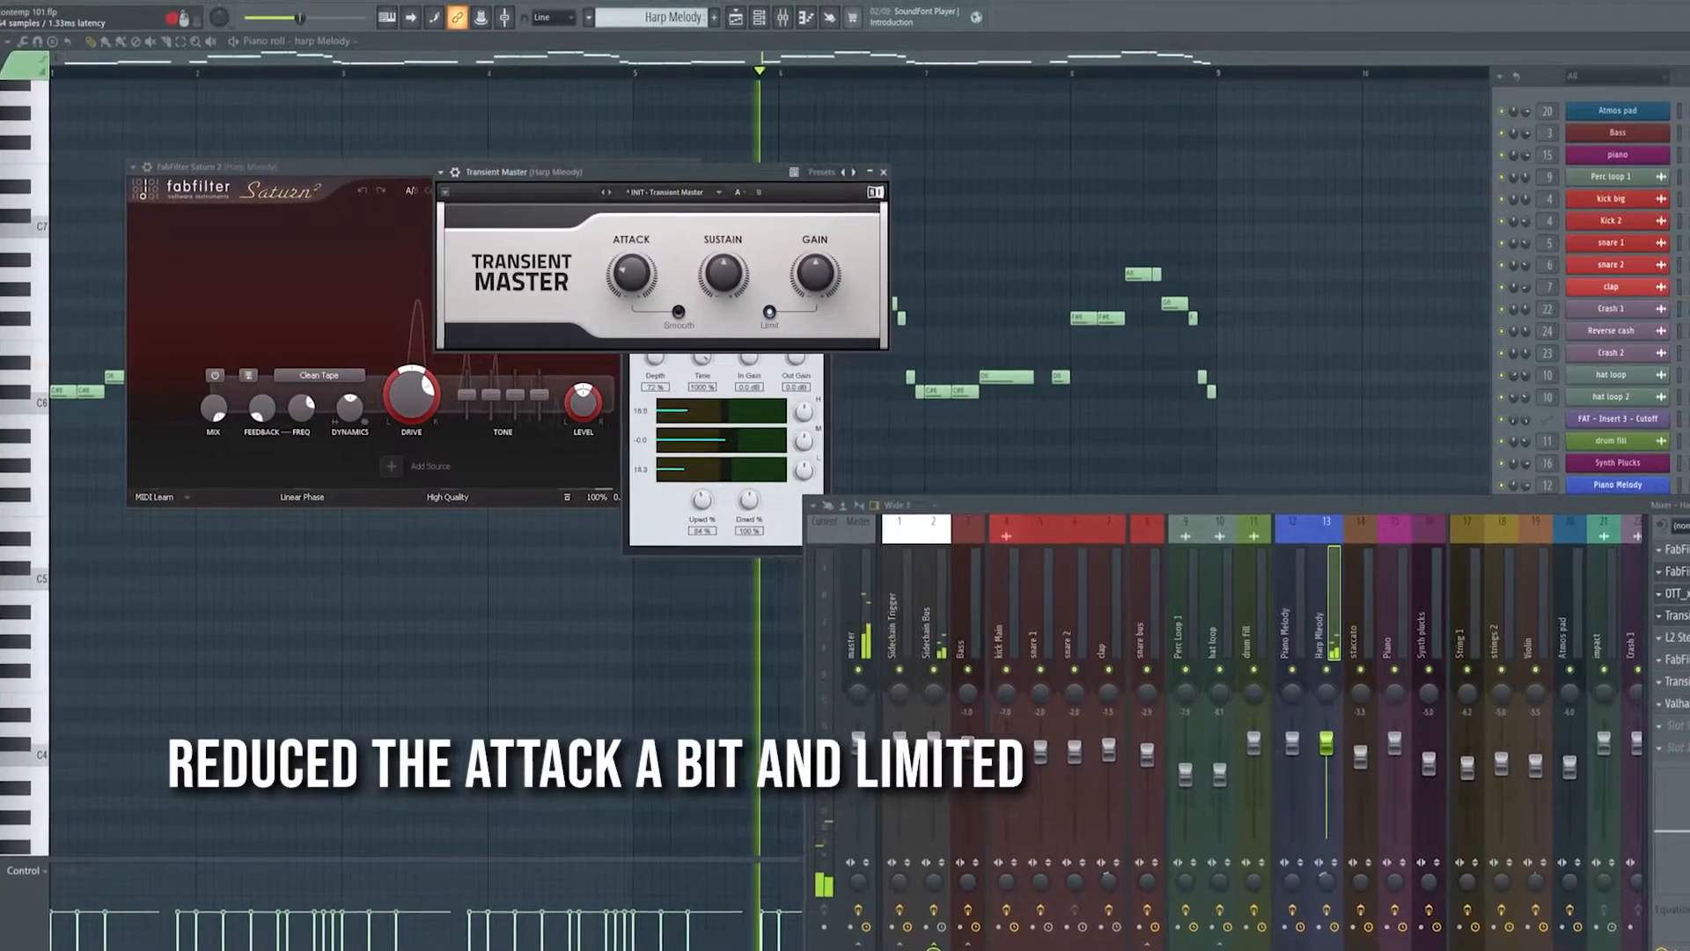
pyautogui.click(1680, 637)
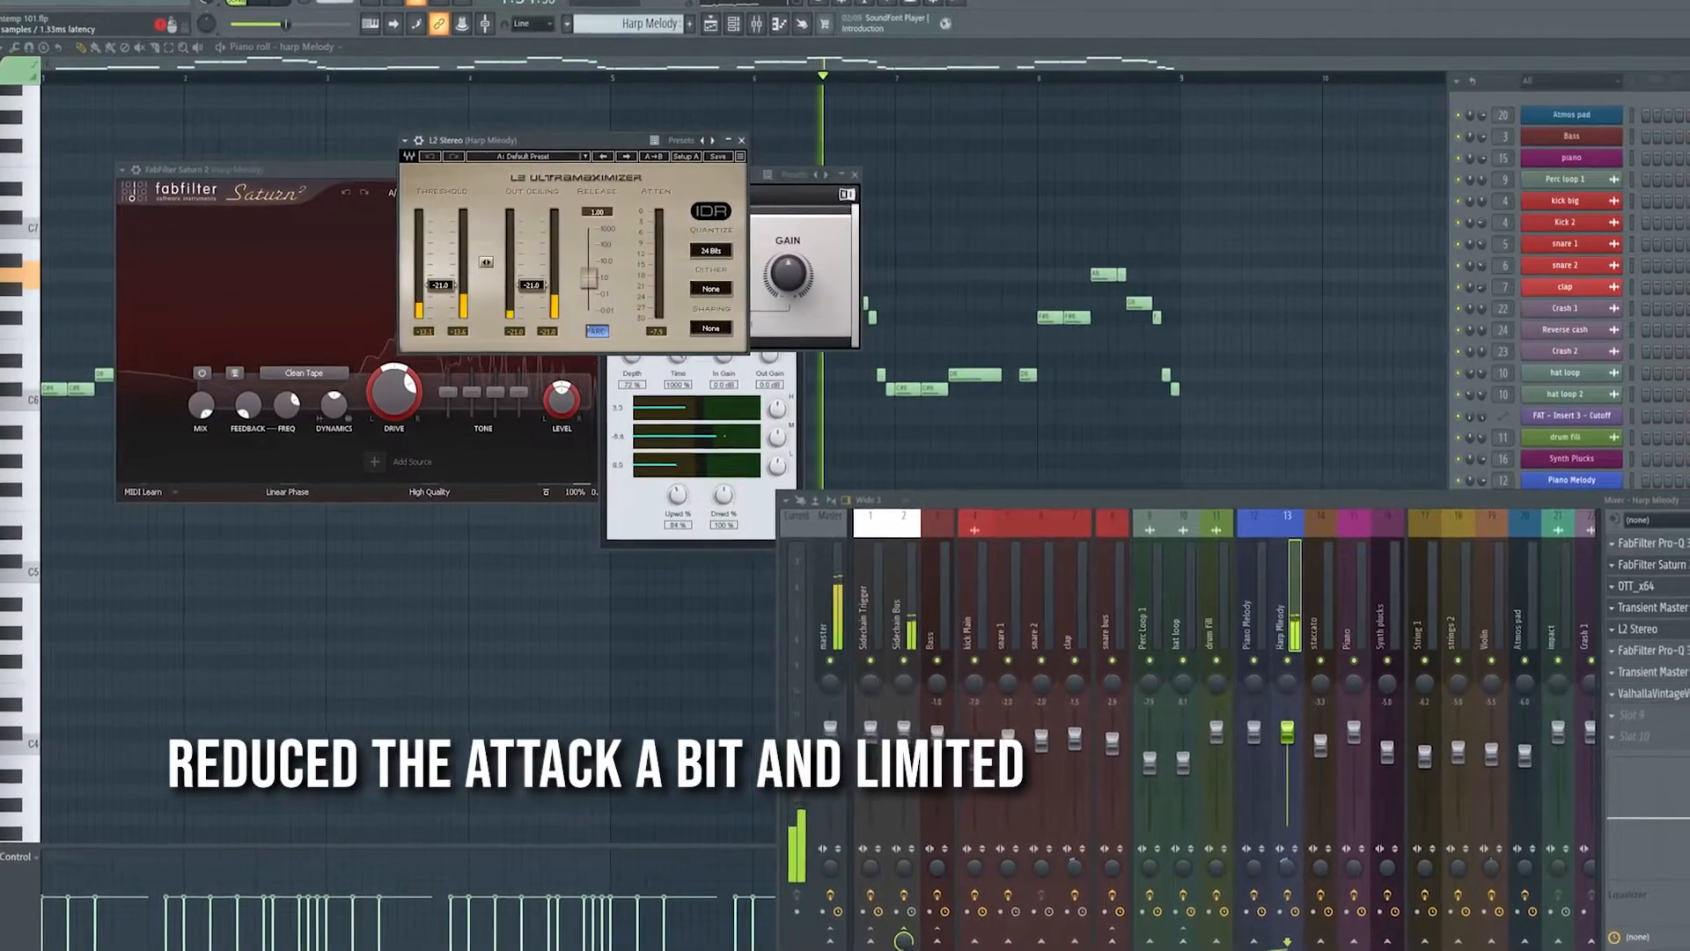
pyautogui.click(1673, 693)
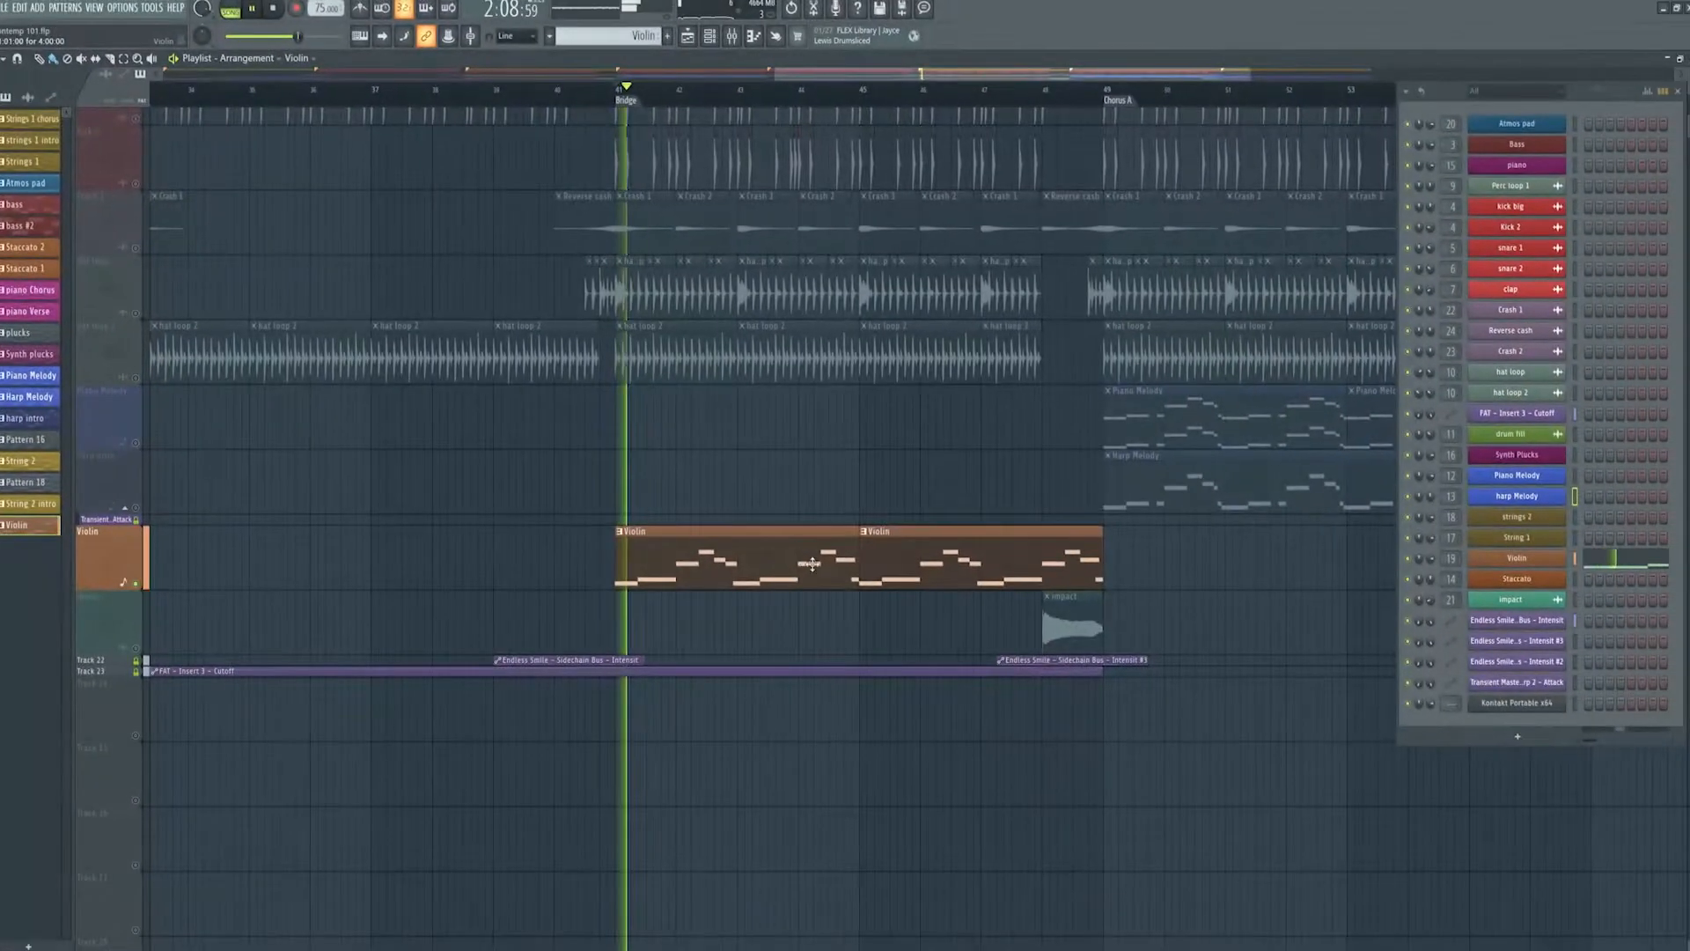
# Step: View the Violin channel's Session Strings Pro 2 instrument in Kontakt and close it
pyautogui.click(1530, 566)
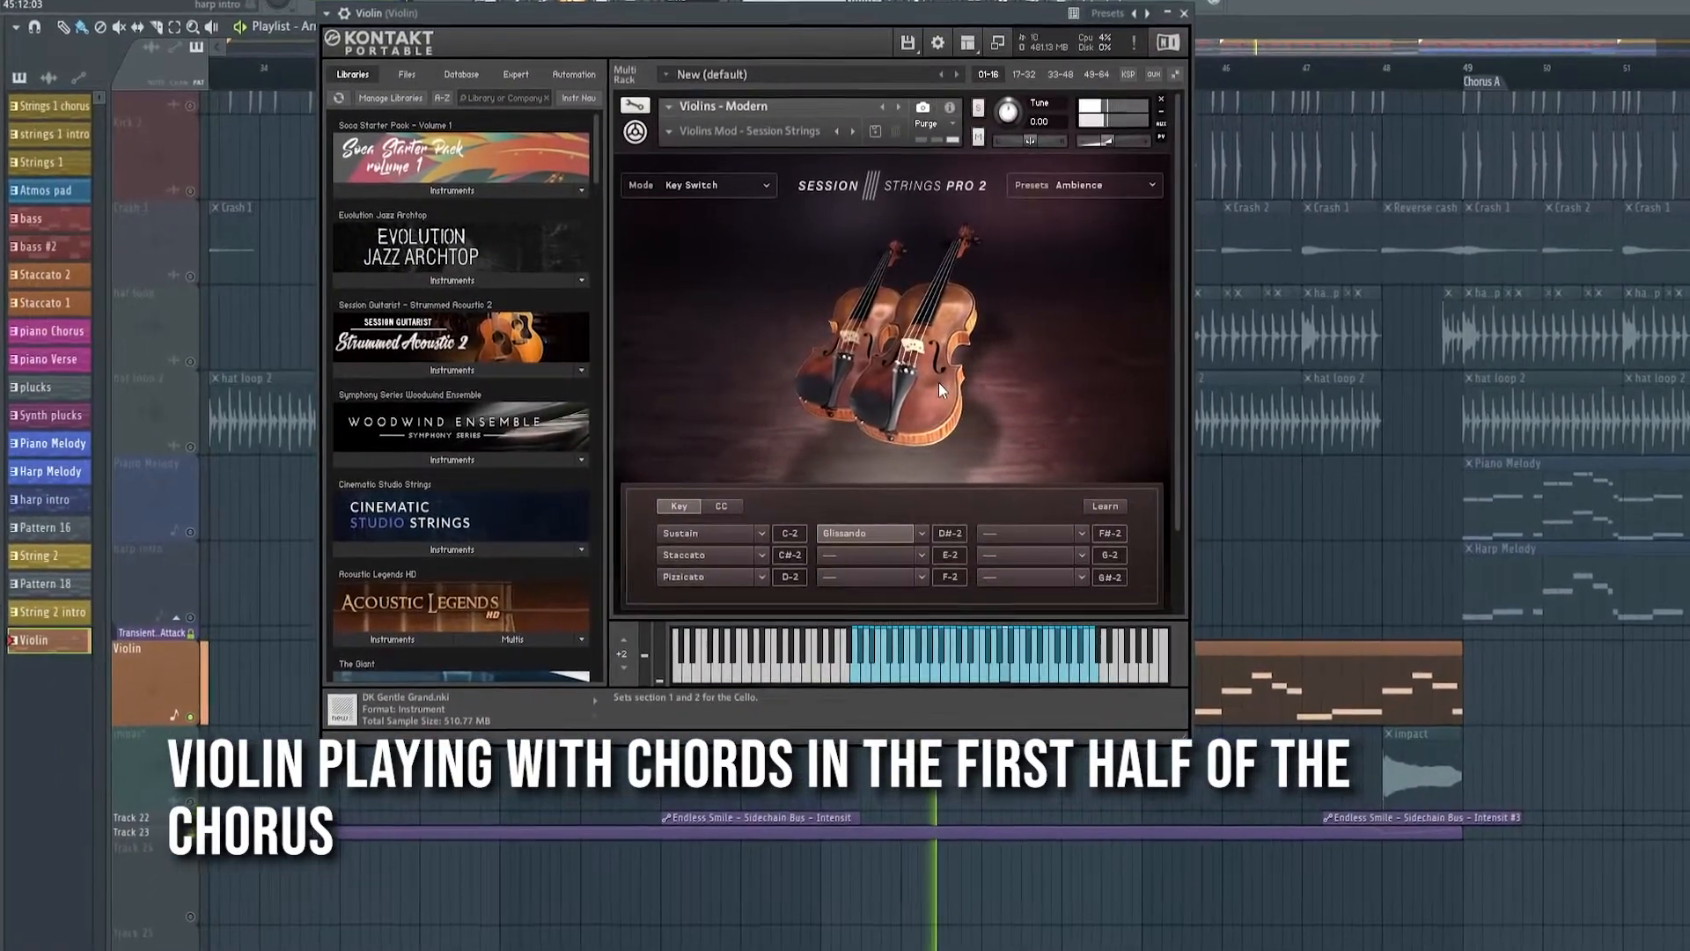
pyautogui.click(1184, 13)
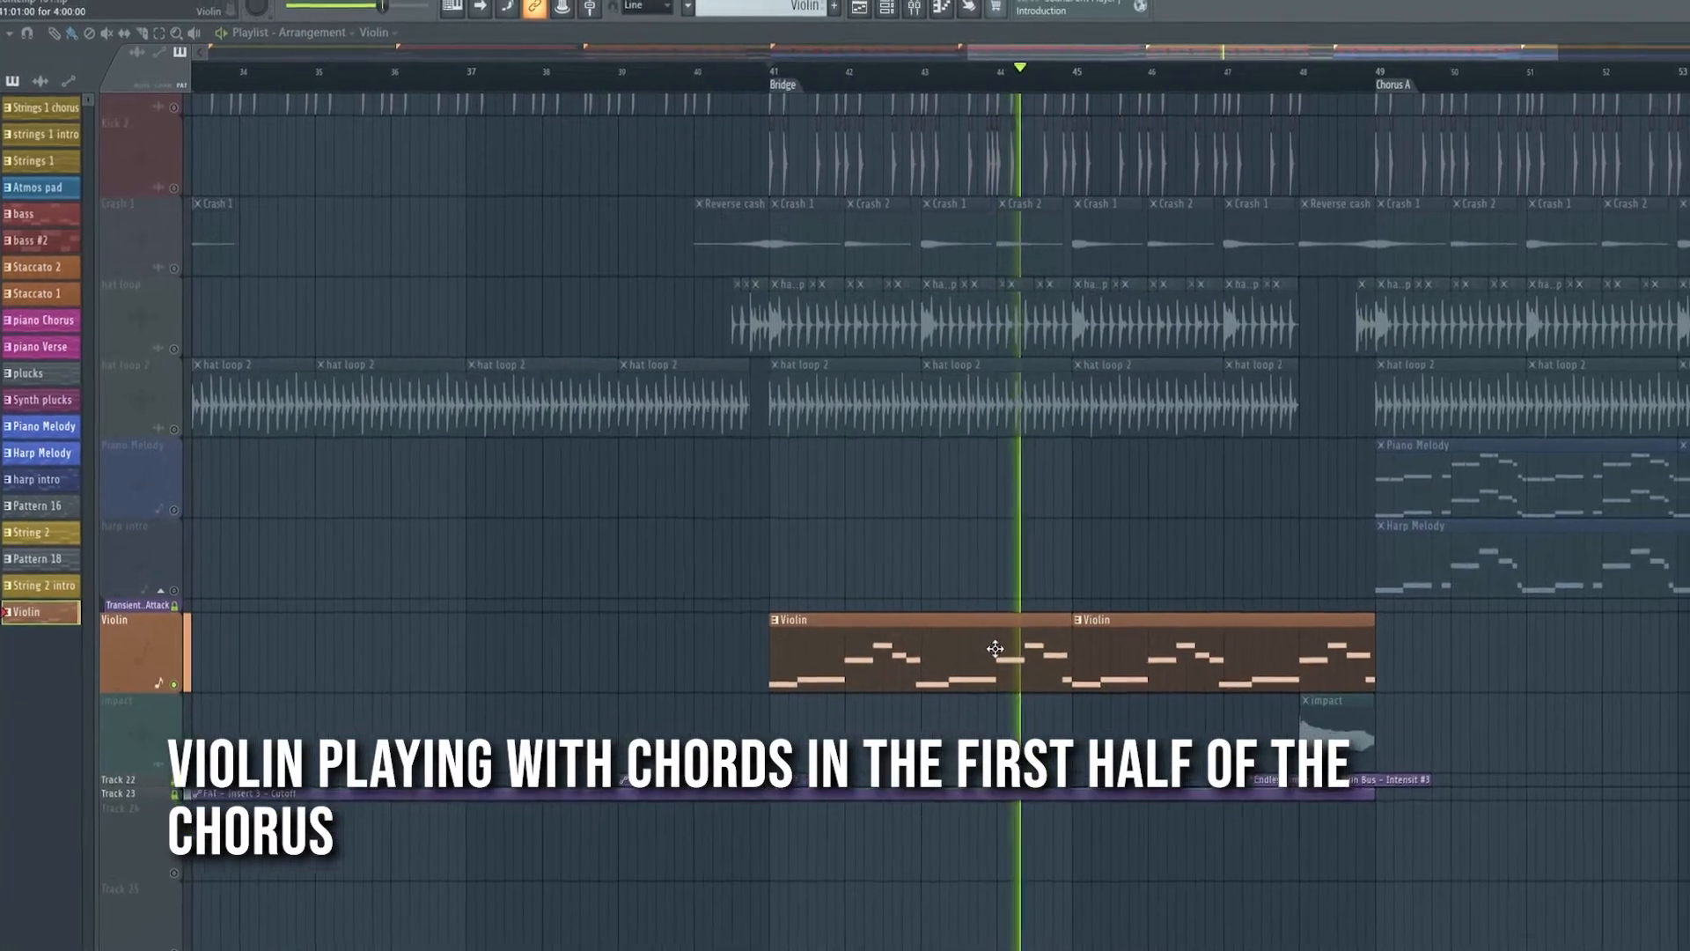